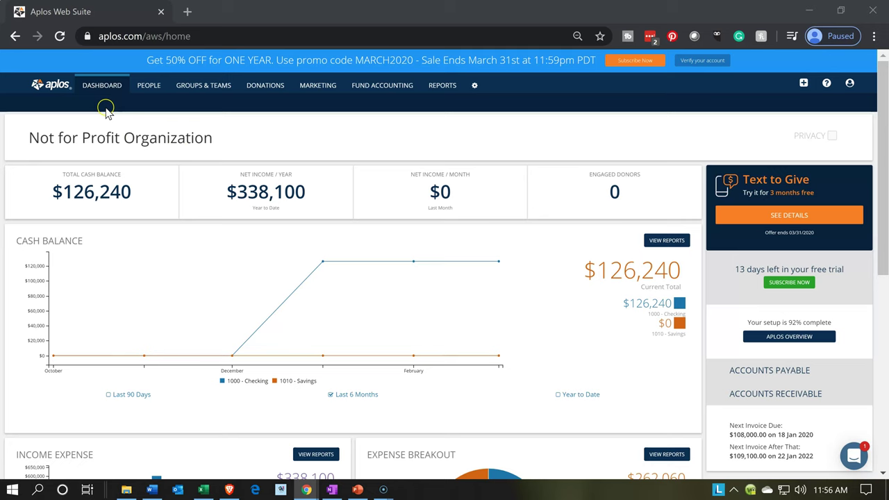
Switch to the Excel workbook, open sheet 8, and reset the green journal entries starting at K3 to a light blue fill
left_click(203, 490)
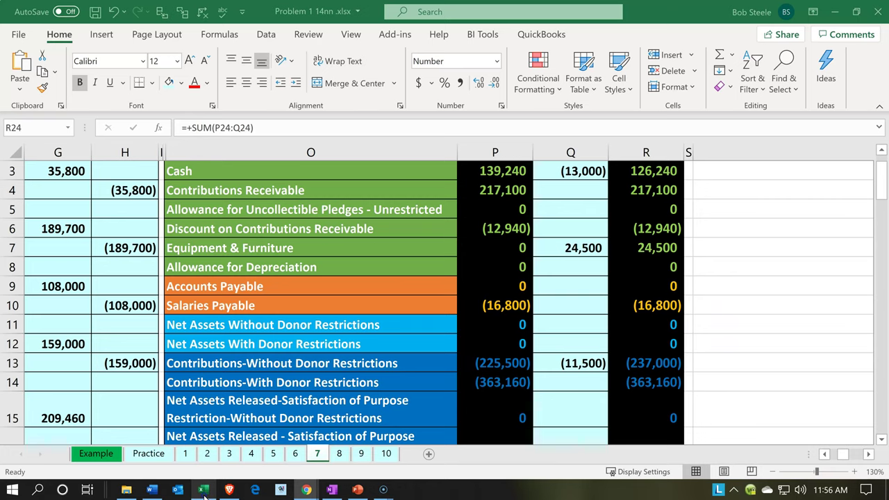
left_click(337, 454)
left_click(291, 375)
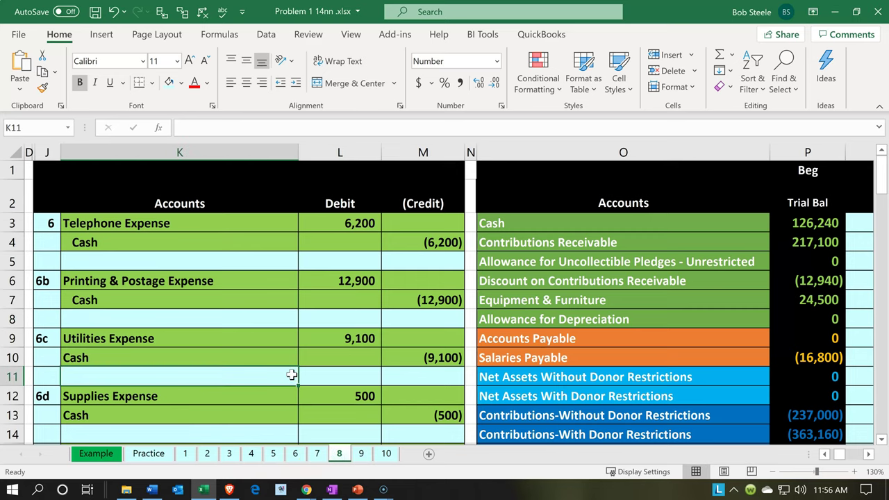
left_click_drag(111, 223, 430, 438)
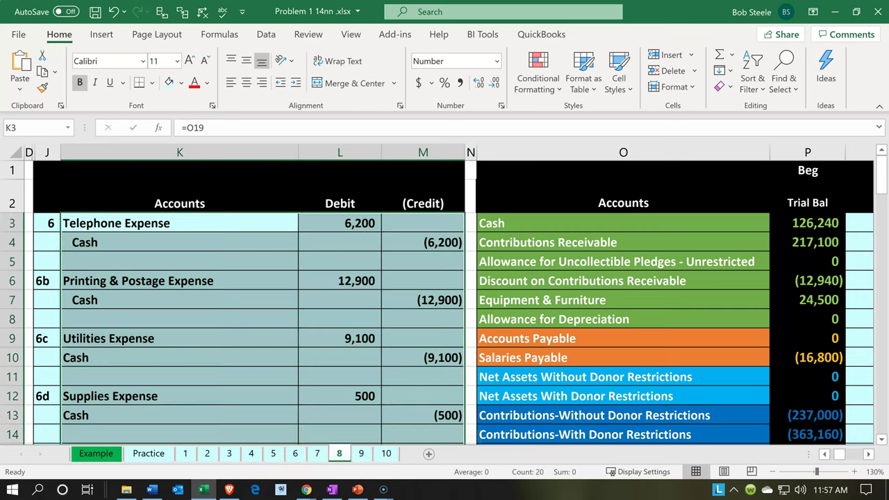
left_click(182, 293)
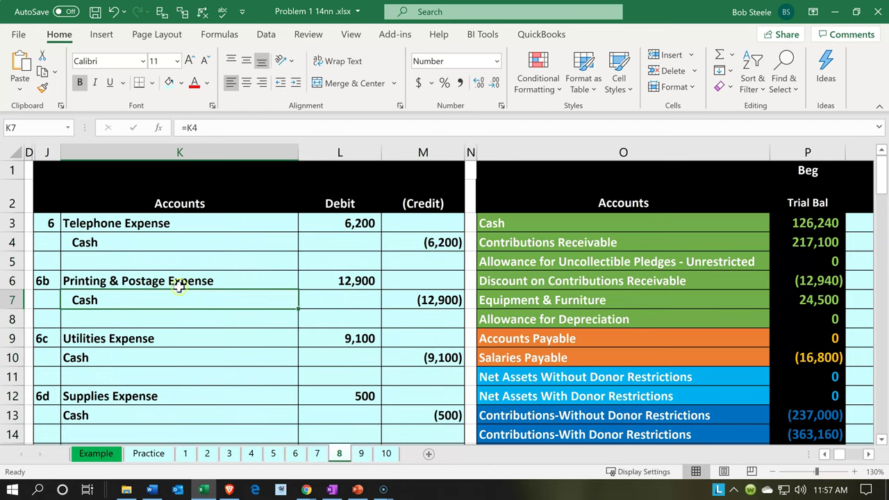
Review the trial balance on sheet 8, including the adjustment and ending balance columns down to the expense accounts
left_click(150, 238)
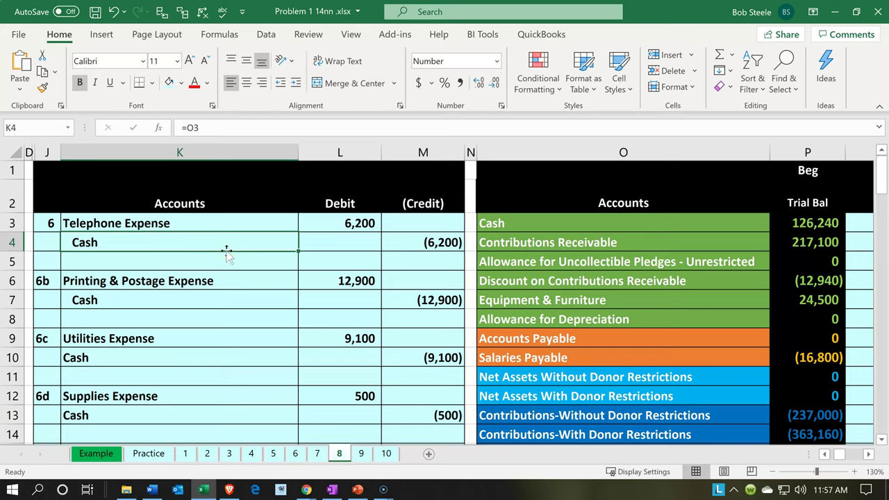
key("Right")
key("Right")
key("Right")
key("Right")
key("Right")
key("Right")
key("Right")
key("Right")
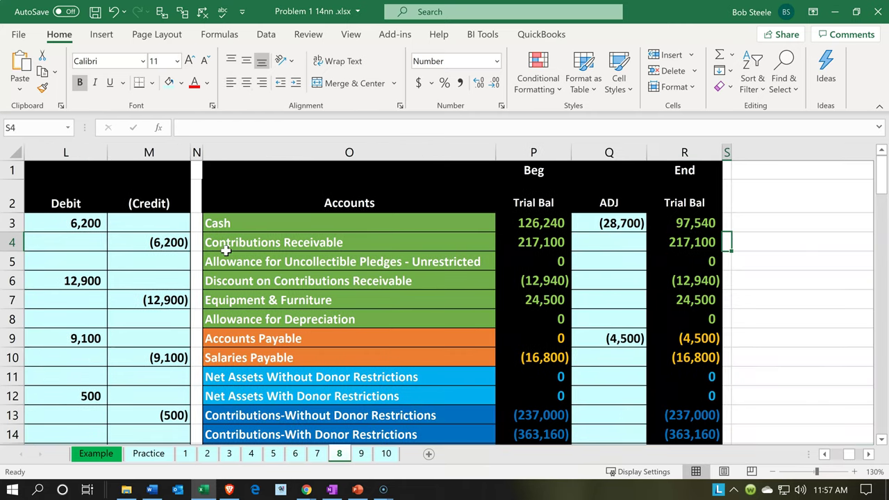
scroll(260, 295, "down", 3)
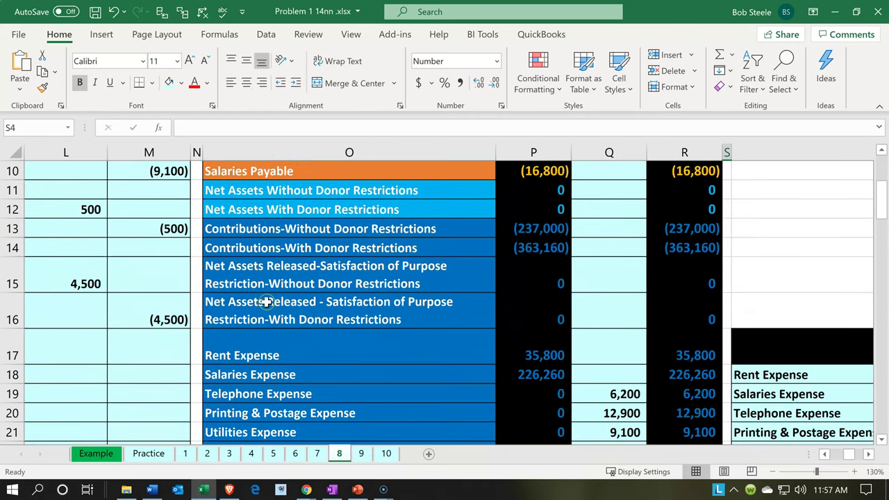
scroll(266, 302, "up", 3)
Review the Statement of Financial Position and the Statement of Activities, including its expense lines by program
left_click(111, 208)
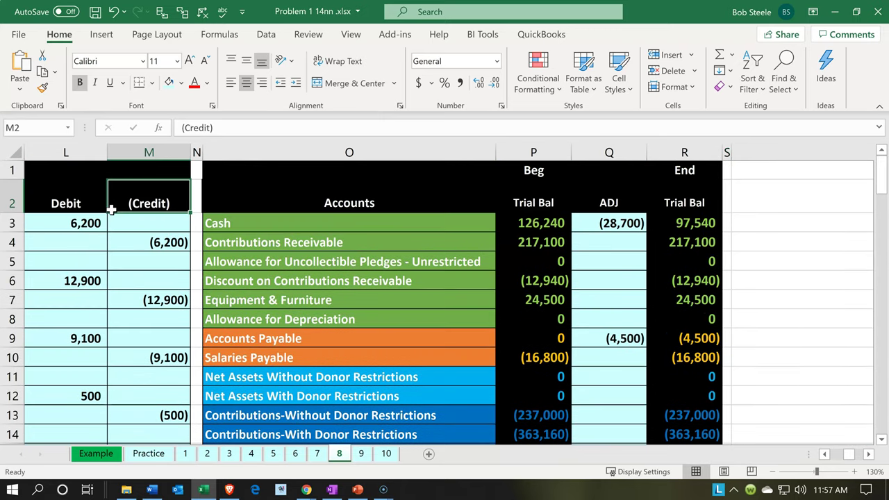
key("Left")
key("Left")
key("Left")
key("Right")
key("Right")
key("Right")
key("Right")
key("Right")
key("Right")
key("Right")
key("Right")
key("Right")
key("Right")
key("Right")
key("Right")
key("Right")
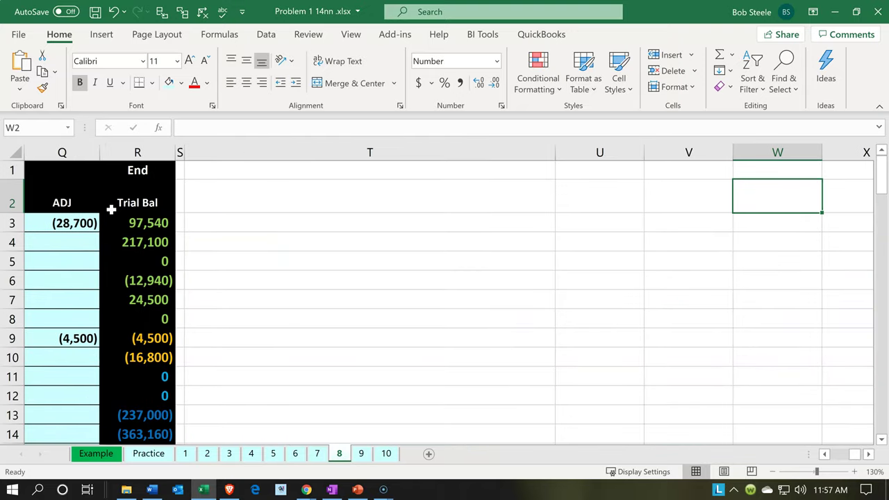
scroll(318, 224, "down", 6)
scroll(318, 224, "down", 4)
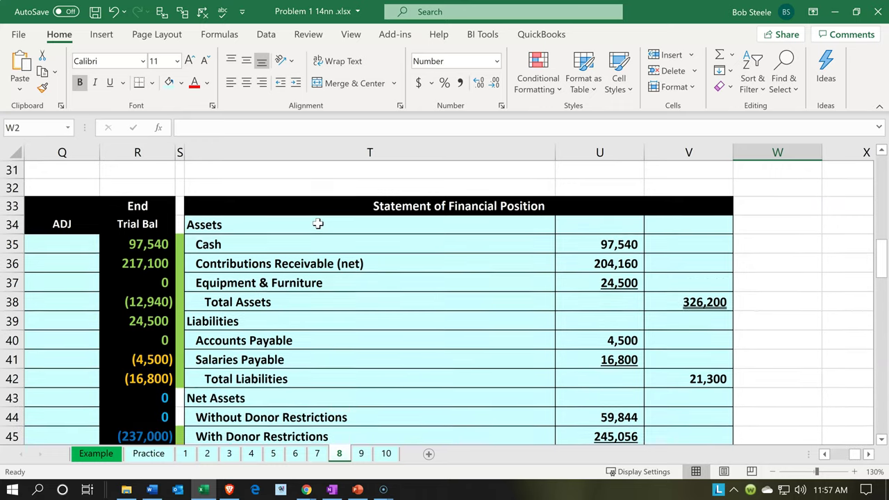
scroll(317, 223, "down", 5)
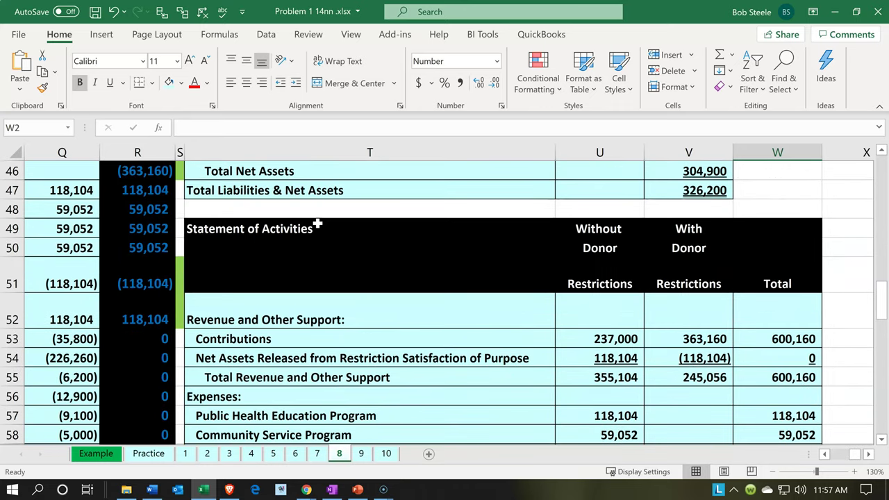
left_click(594, 275)
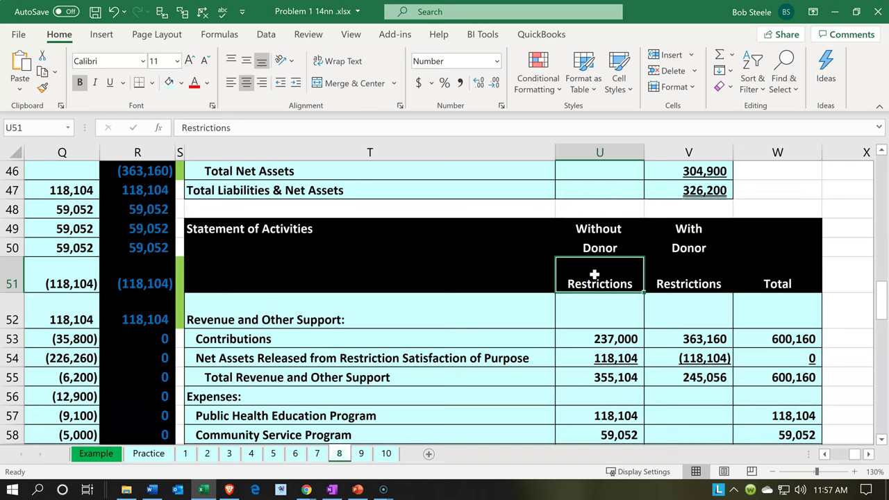
scroll(592, 282, "down", 1)
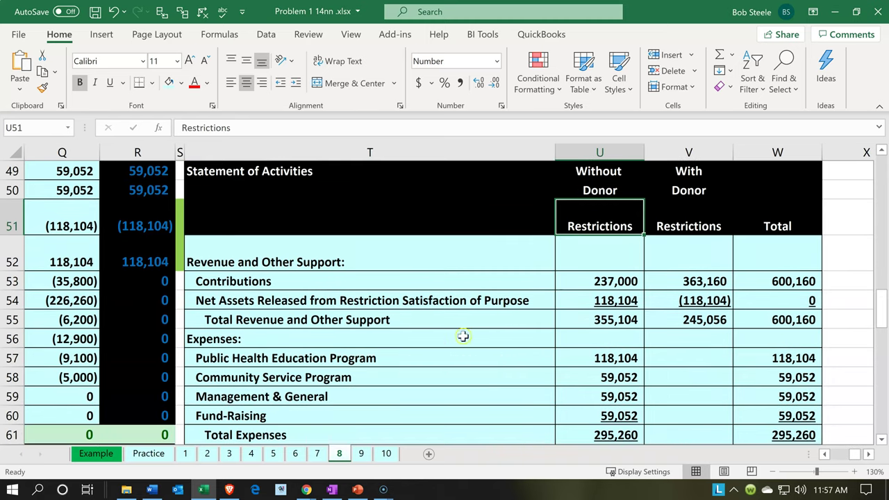
left_click_drag(427, 349, 424, 416)
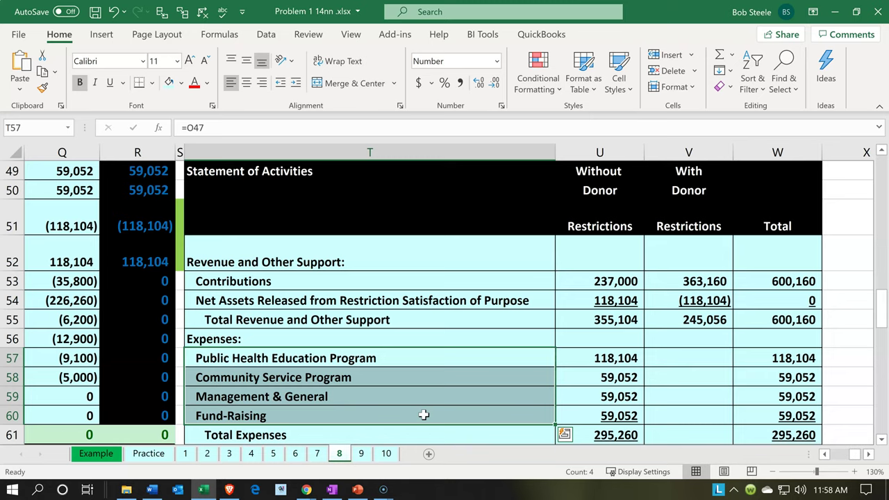
Examine the Expenses table and the allocation percentages above its program columns
scroll(423, 410, "up", 8)
scroll(417, 390, "up", 5)
scroll(417, 390, "down", 2)
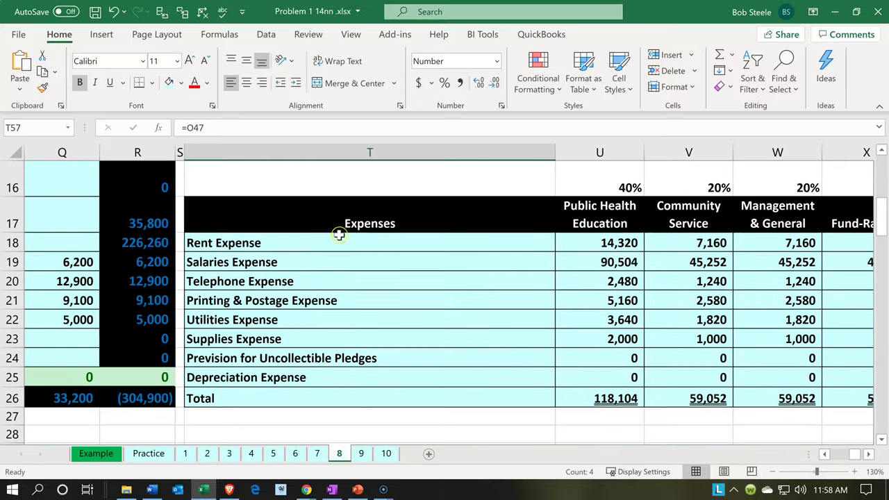
left_click_drag(335, 241, 339, 370)
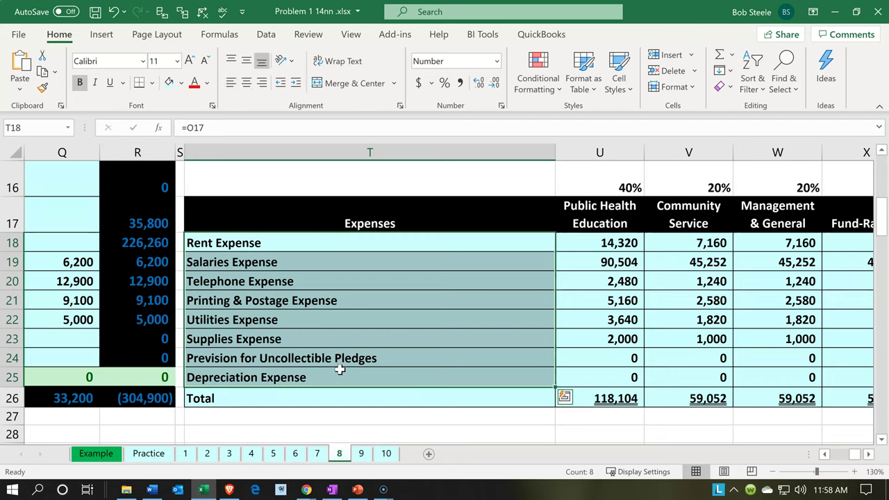
left_click(289, 262)
key("Down")
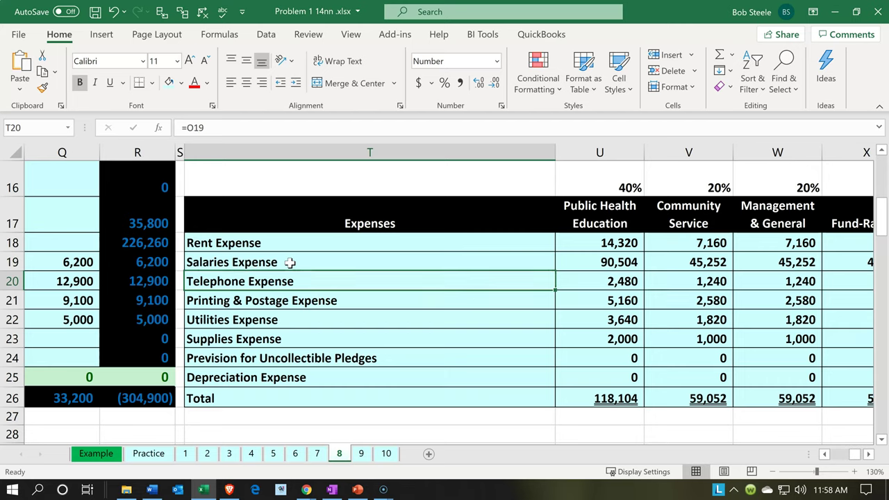
key("Right")
key("Right")
key("Up")
key("Up")
key("Up")
key("Up")
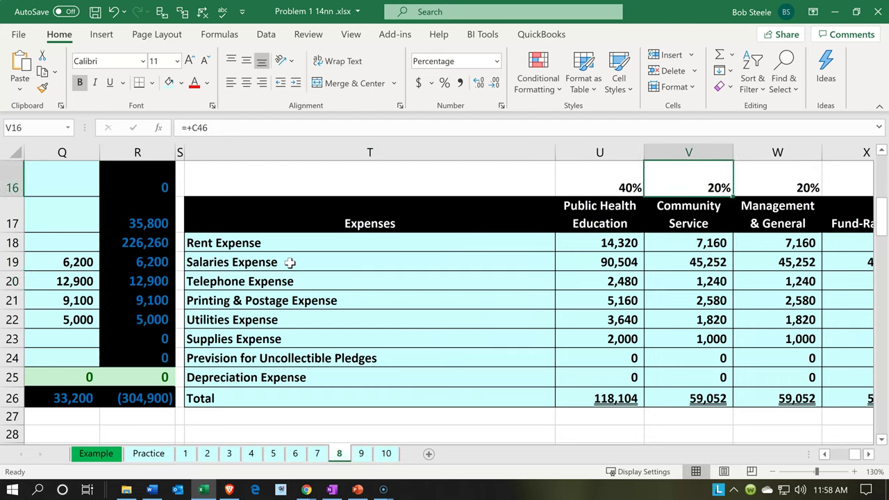
key("Left")
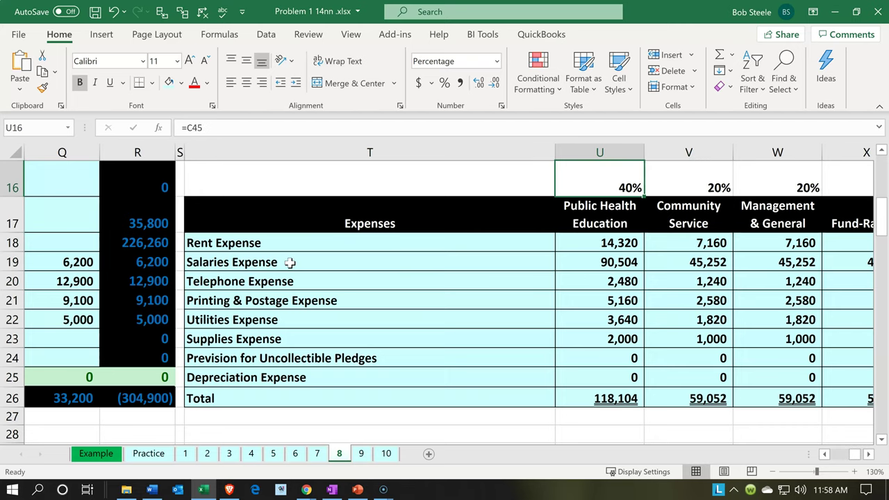
Mark the Telephone Expense and Cash journal entry in K3:M4 with a light green fill
key("Left")
key("Left")
key("Left")
key("Left")
key("Left")
key("Left")
key("Left")
key("Left")
key("Left")
key("Left")
key("Left")
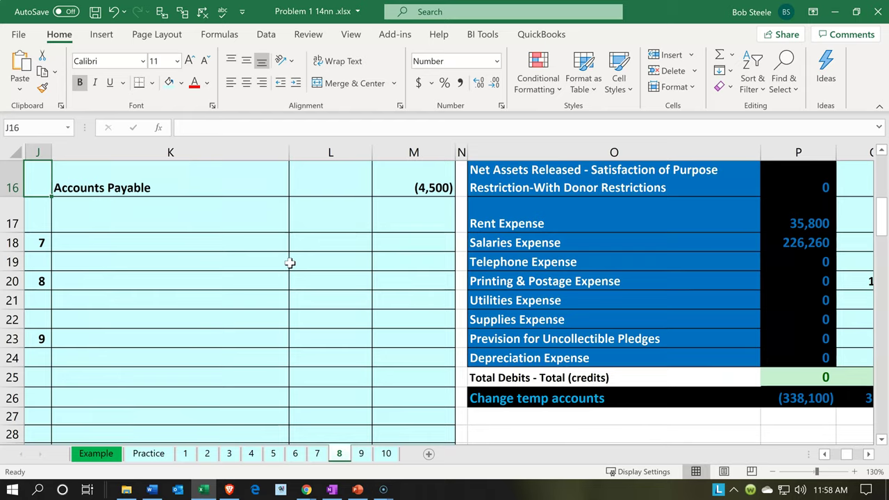
scroll(290, 262, "up", 5)
left_click_drag(205, 222, 407, 244)
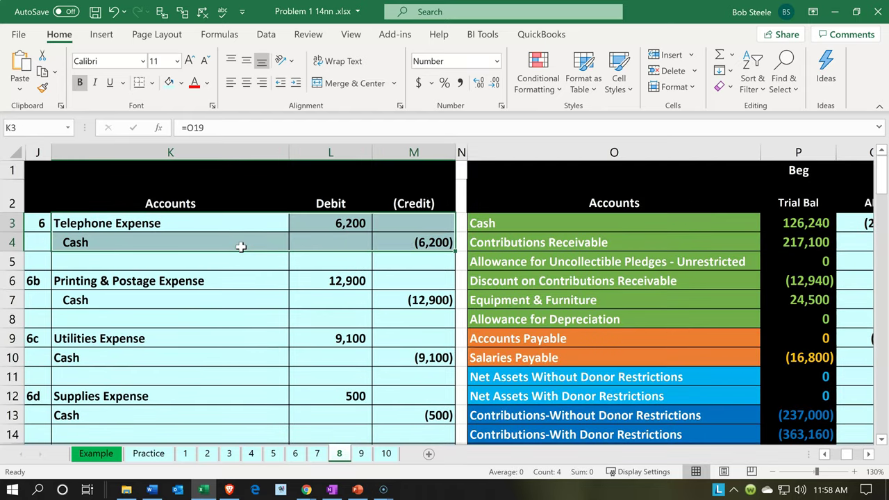
right_click(241, 245)
left_click(303, 79)
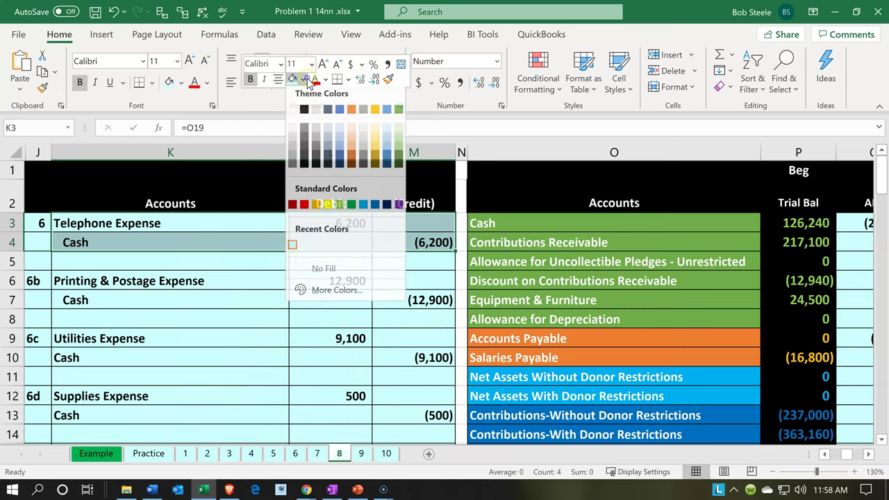
left_click(340, 209)
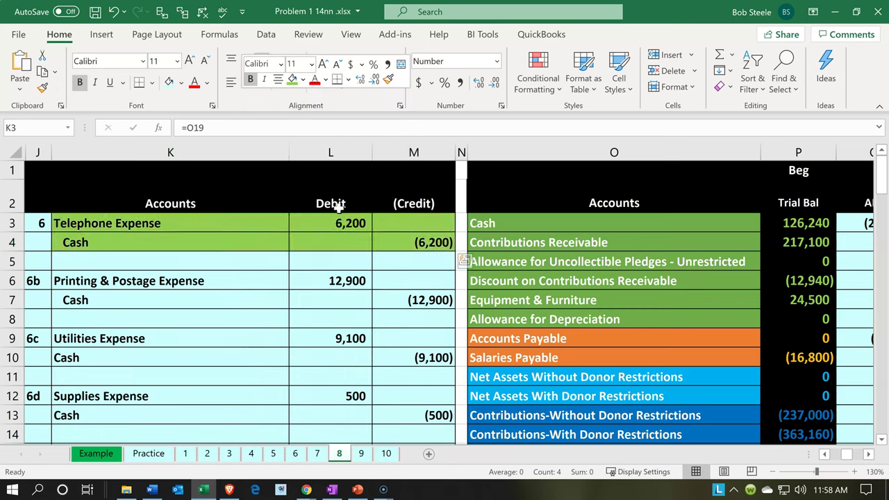
left_click(186, 279)
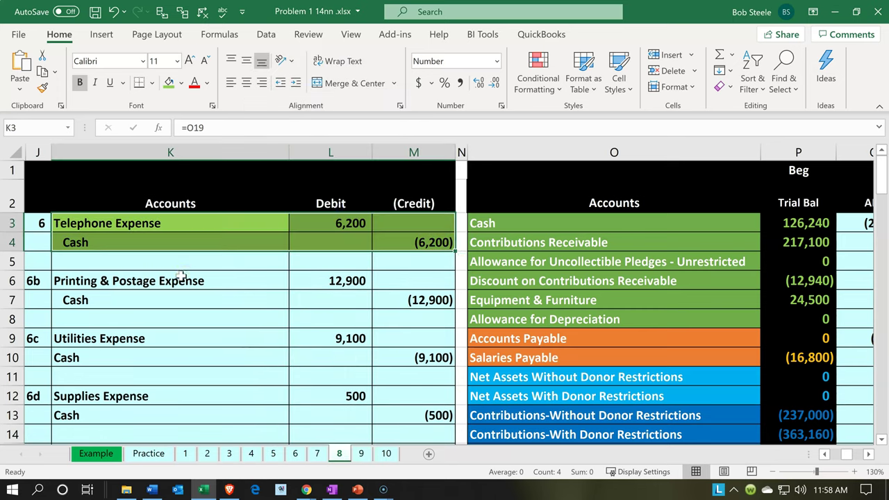
Switch to Aplos in the browser and open the fund accounting check register
left_click(206, 491)
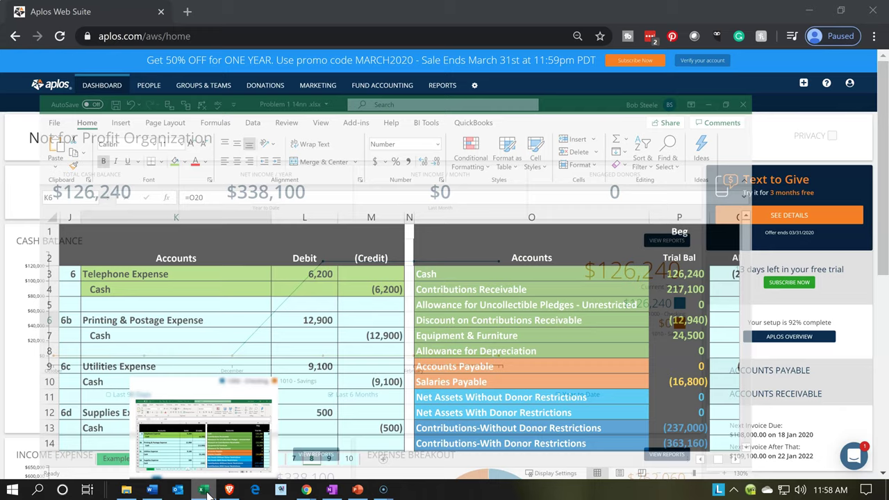
left_click(372, 93)
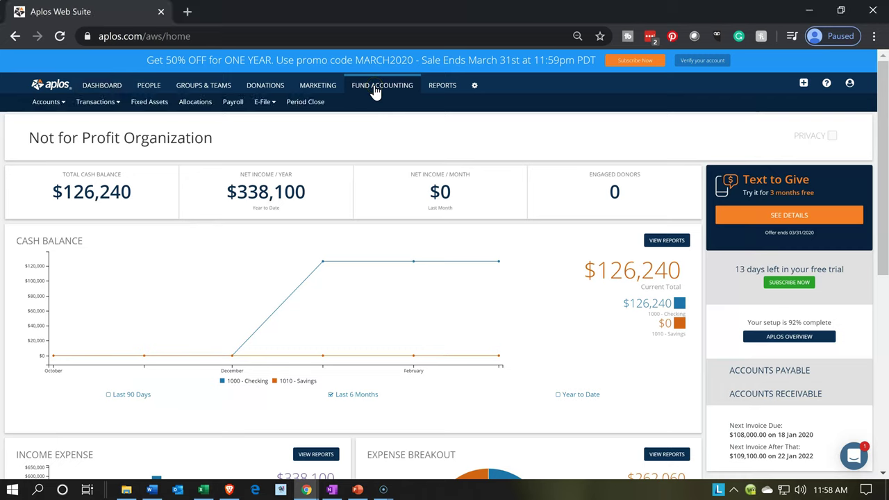
left_click(22, 101)
left_click(72, 104)
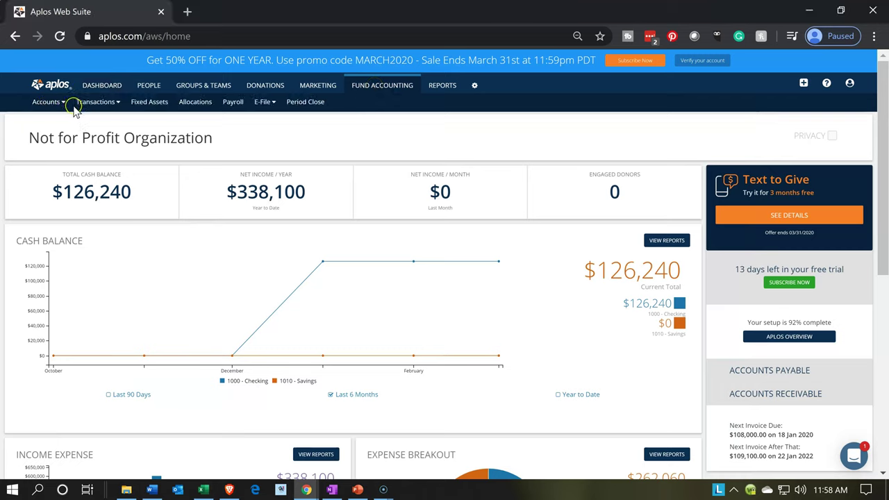
left_click(75, 109)
left_click(93, 109)
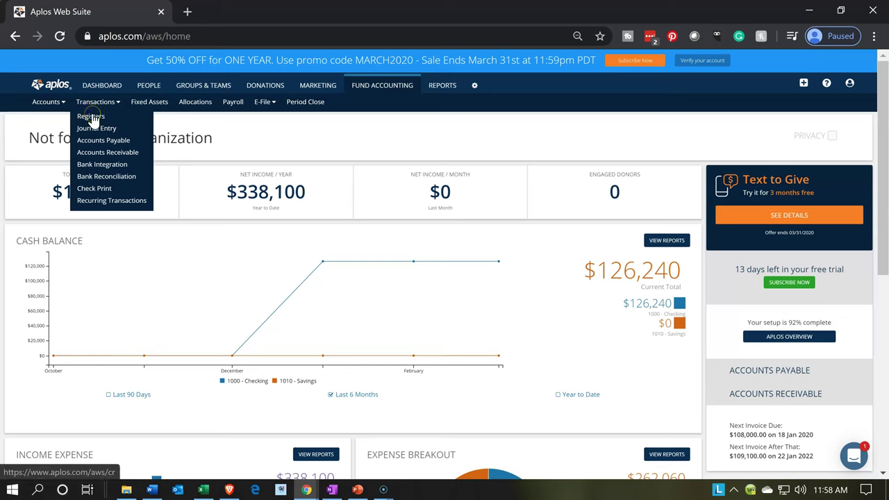
left_click(93, 116)
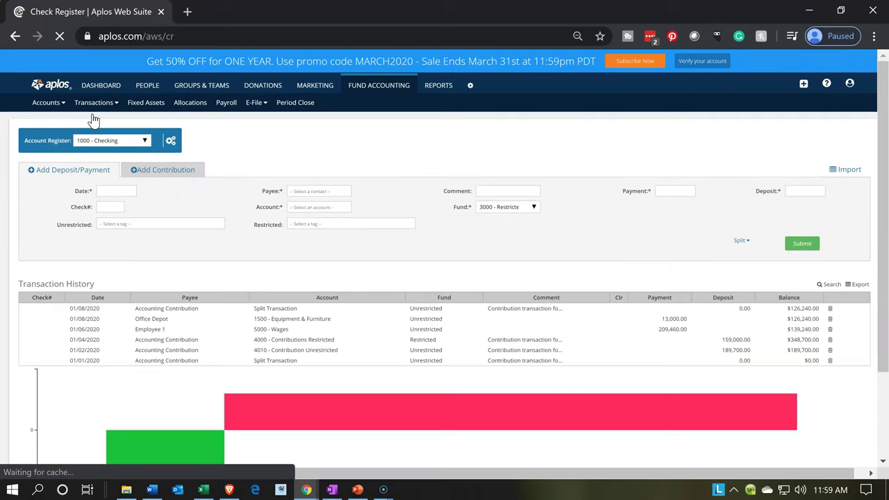
Set the date of the new checking account payment to 01/30/2020
left_click(96, 158)
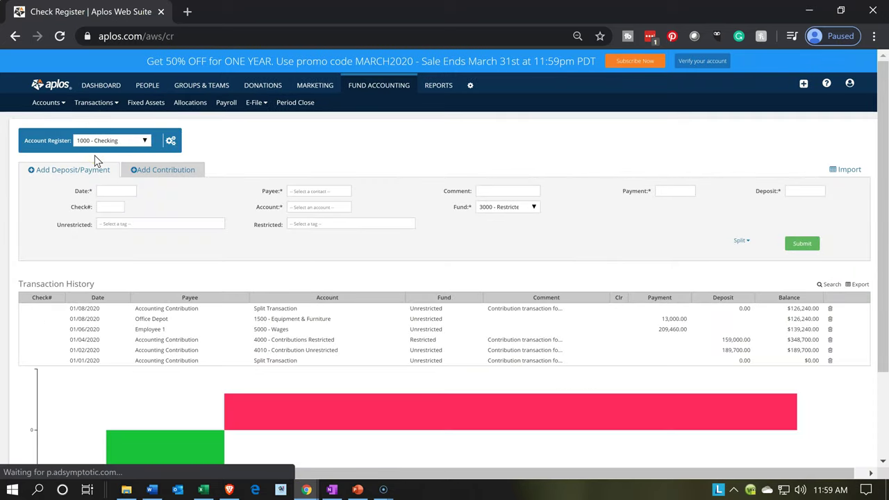
left_click(111, 190)
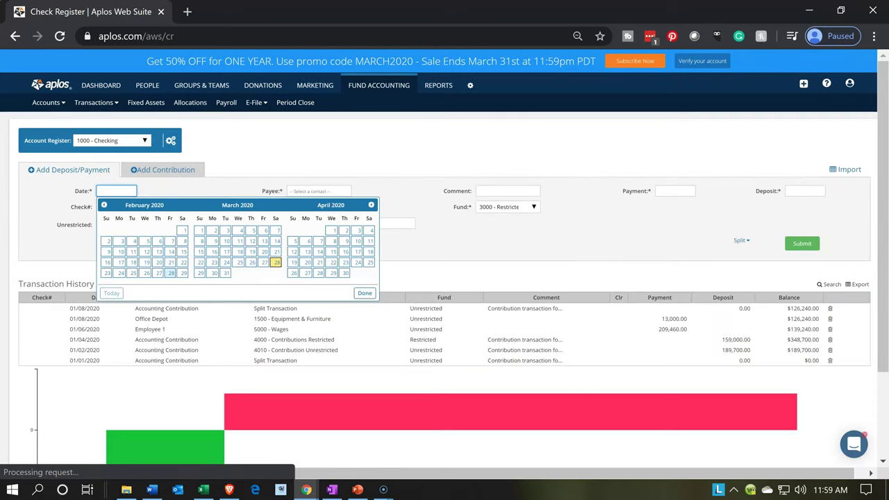
left_click(103, 205)
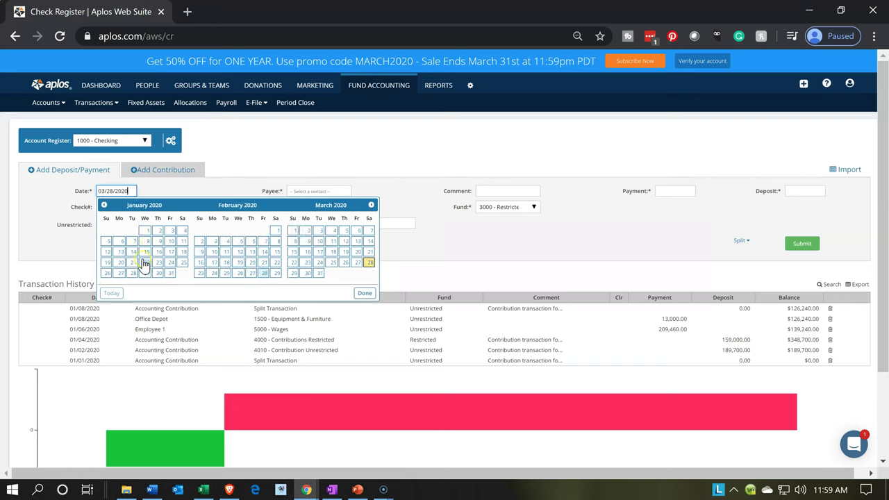
left_click(162, 274)
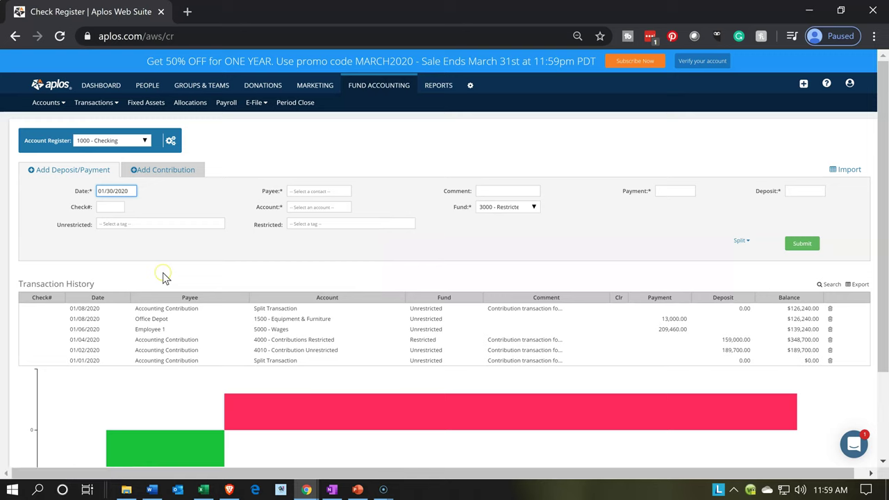
Enter Verizon as the payee, adding it as a new contact, and leave the comment blank
key("Tab")
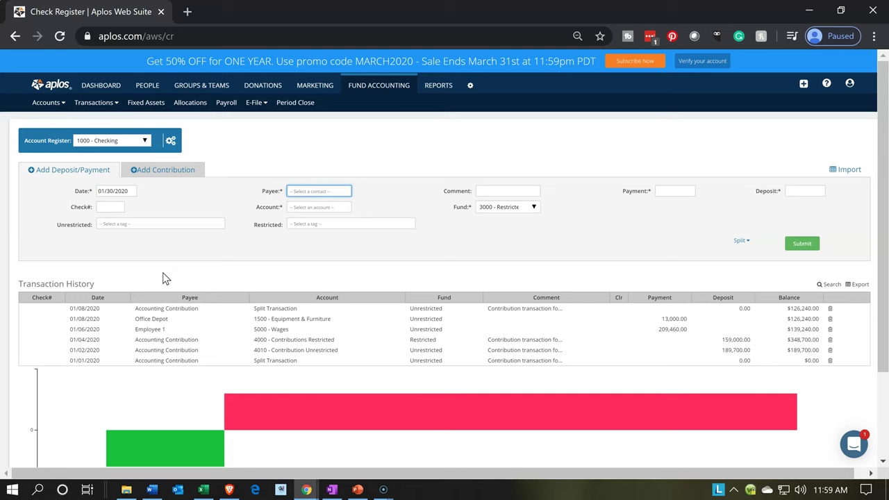
type("Verizon")
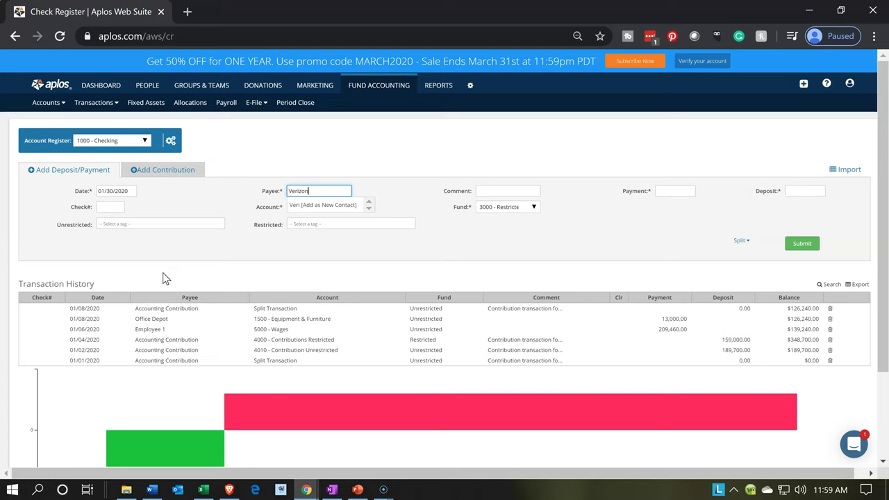
left_click(252, 236)
left_click(303, 205)
key("Tab")
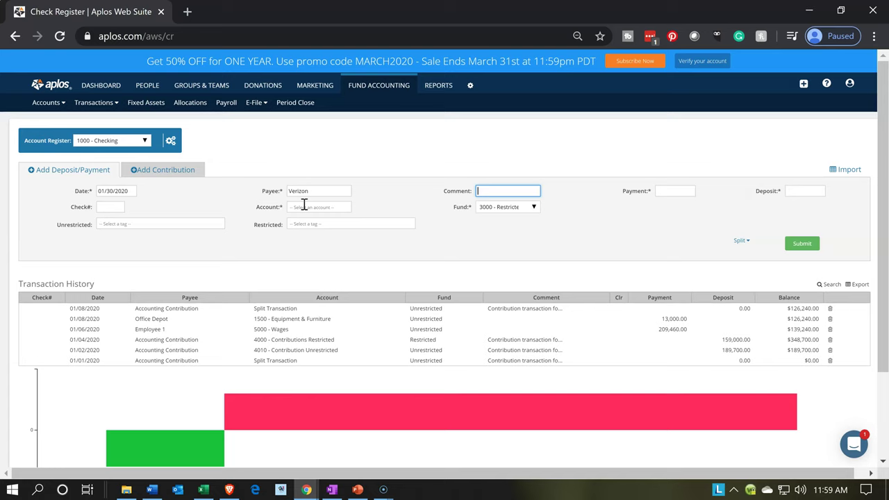
key("Tab")
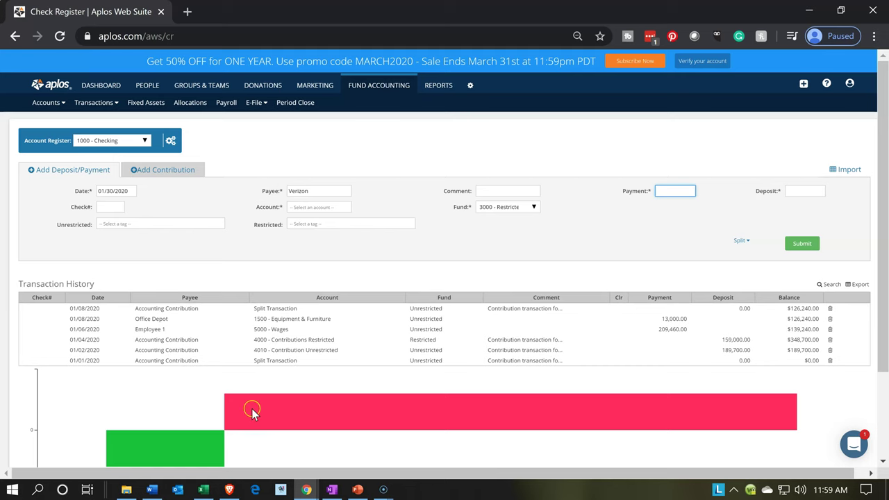
Check the telephone expense amount in the Excel worksheet and enter a payment of 6200 in the register, leaving the deposit blank
left_click(206, 491)
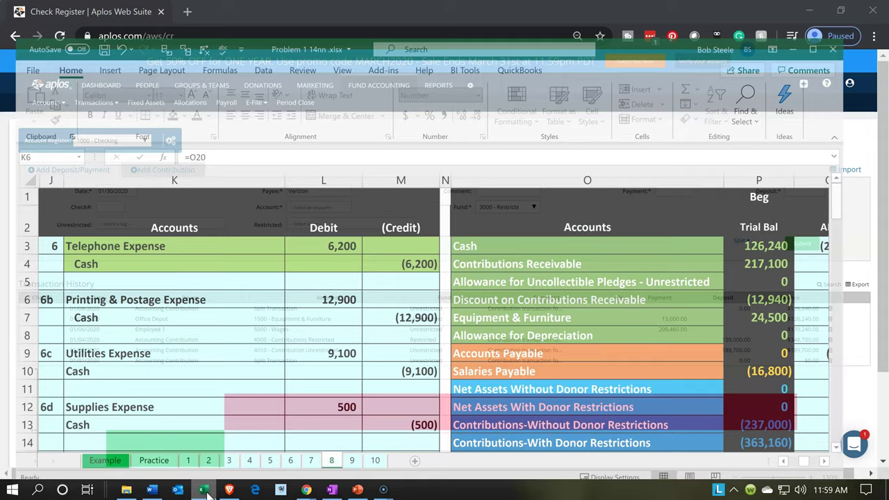
key("alt+Tab")
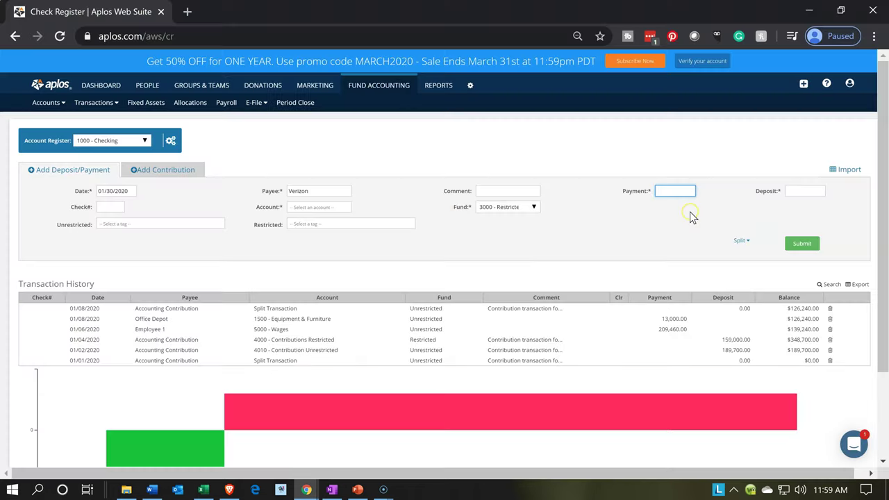
type("6200")
key("Tab")
key("Tab")
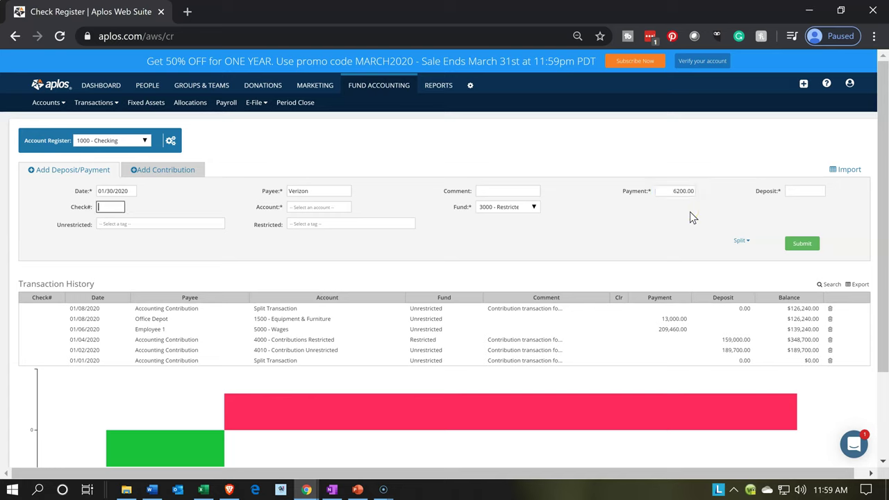
Look through the payment's available expense accounts for one suited to telephone costs
key("Tab")
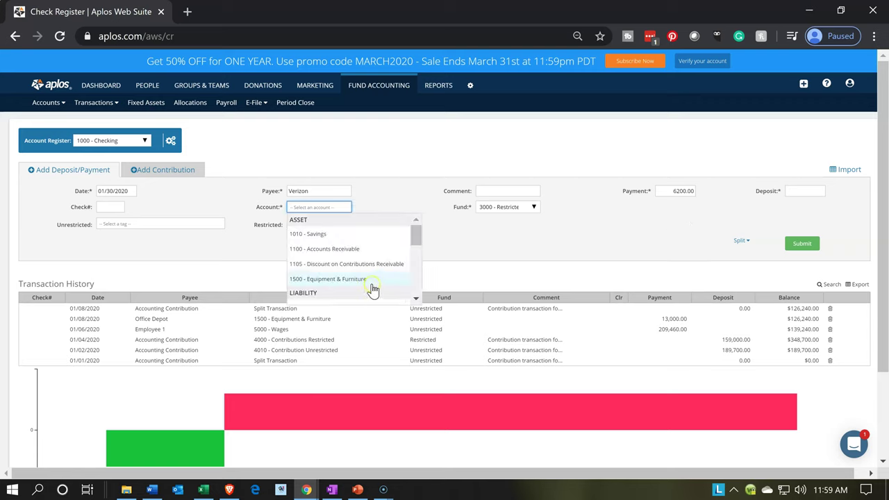
scroll(373, 289, "down", 5)
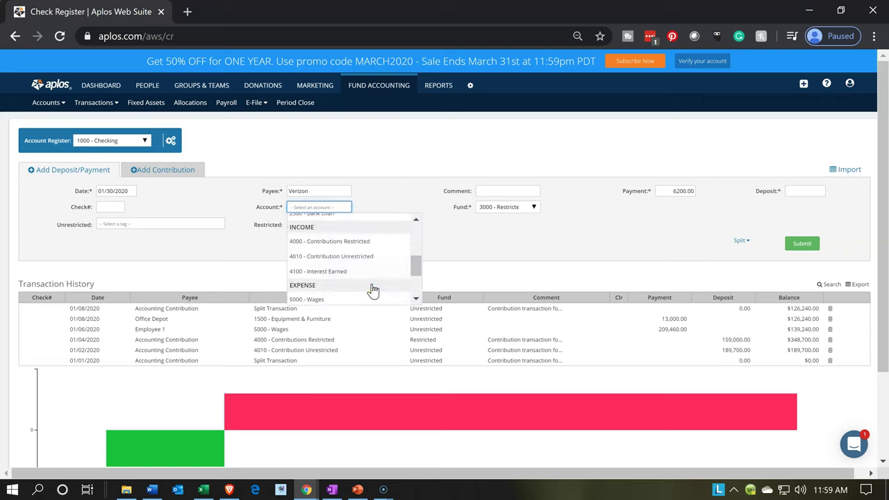
scroll(373, 288, "down", 1)
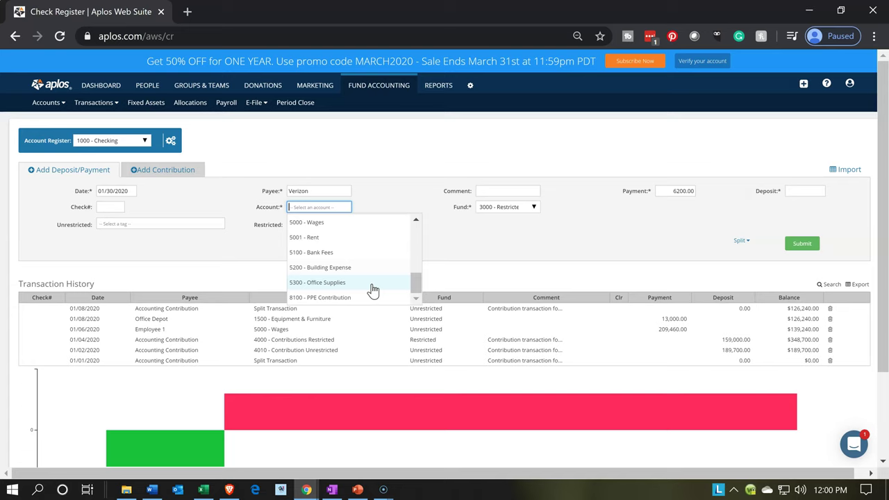
Open the chart of accounts in a duplicate browser tab and expand its Expense section
right_click(125, 9)
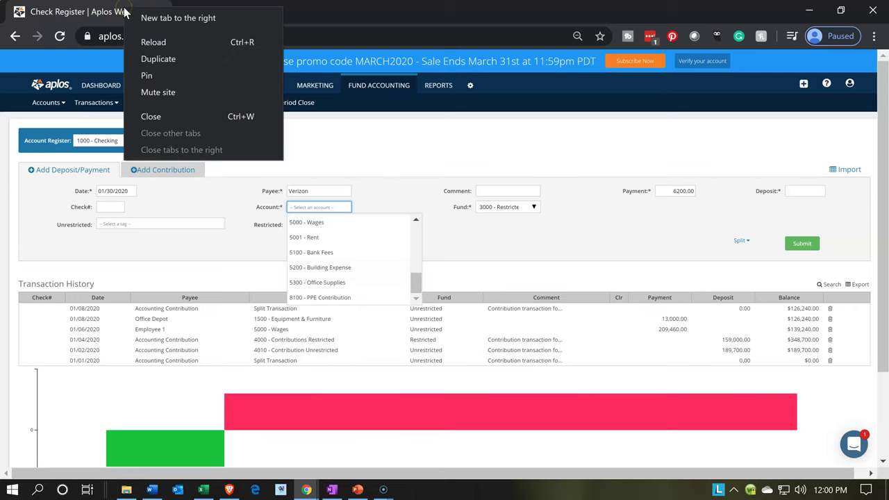
left_click(143, 59)
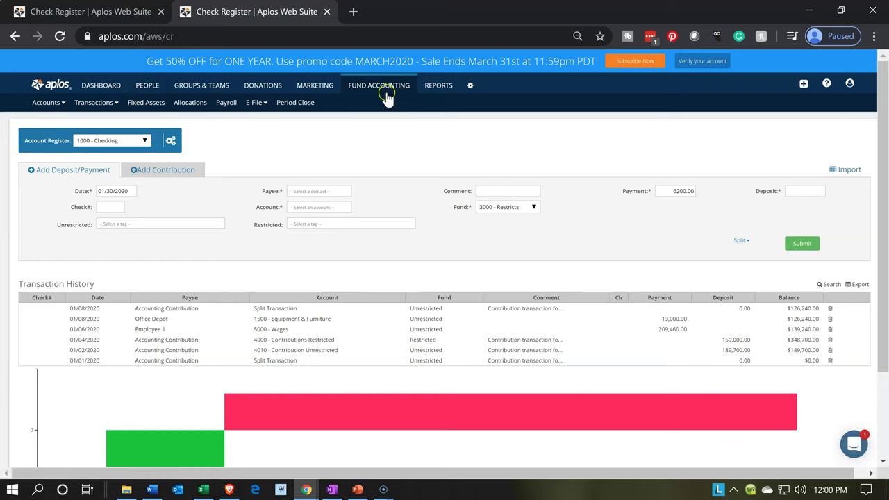
left_click(48, 102)
left_click(56, 119)
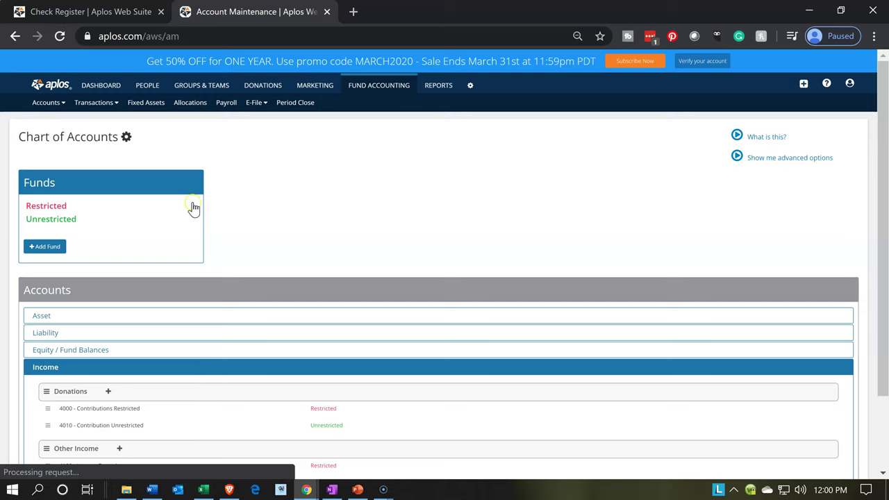
scroll(195, 209, "down", 2)
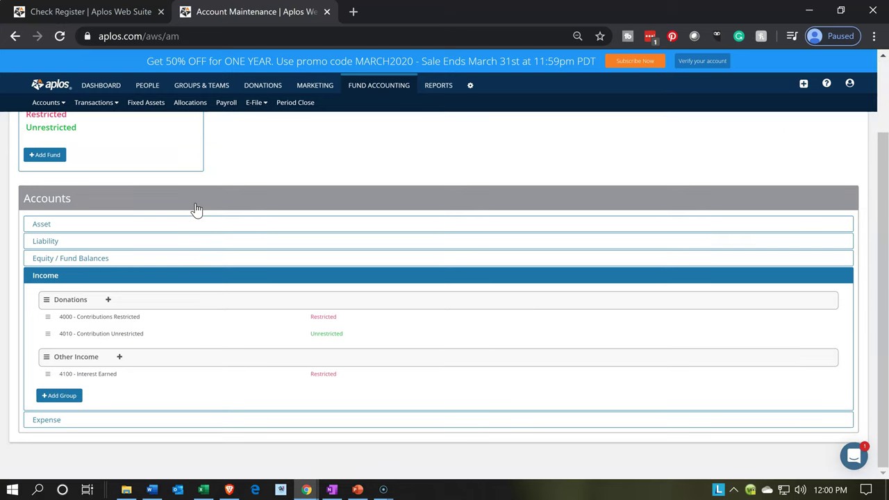
left_click(152, 425)
left_click(146, 426)
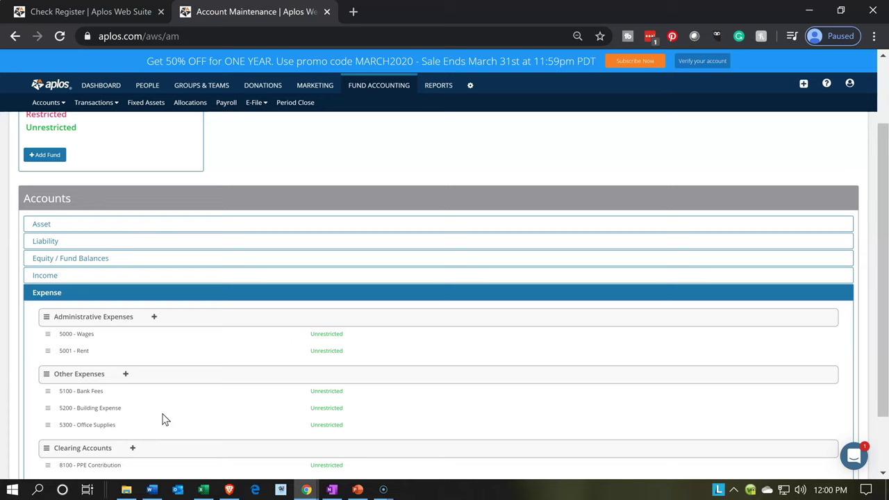
Start a new account under Other Expenses with number 53100 and the Unrestricted fund
left_click(188, 375)
left_click(91, 432)
left_click(123, 396)
left_click(126, 376)
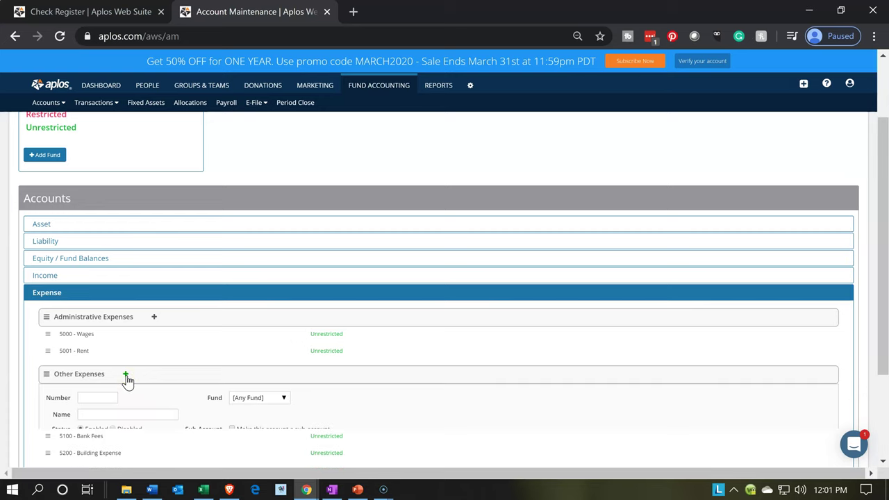
type("53100")
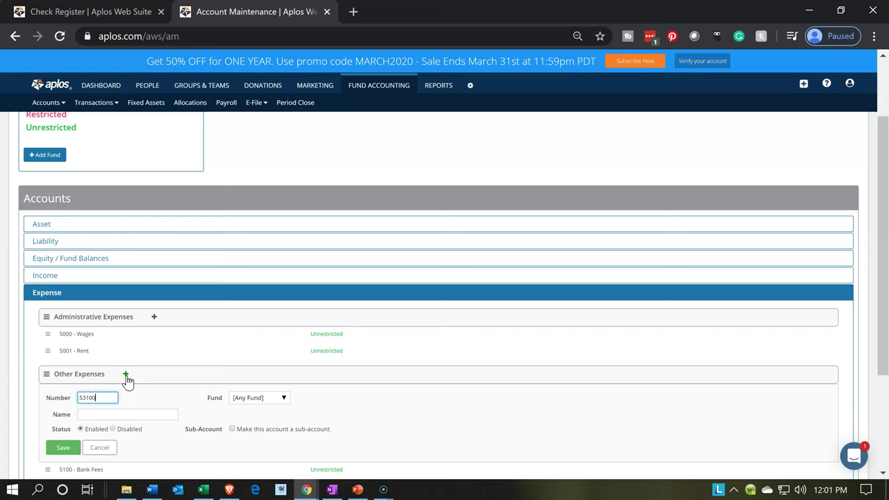
key("Tab")
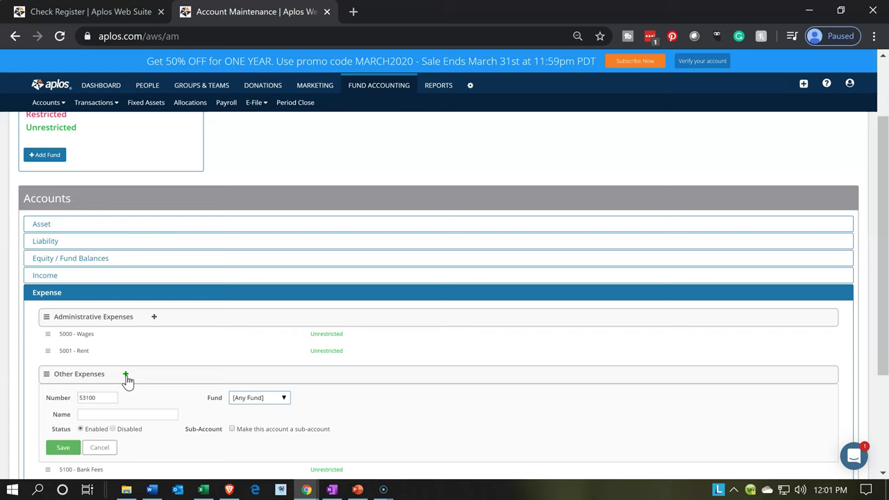
left_click(248, 398)
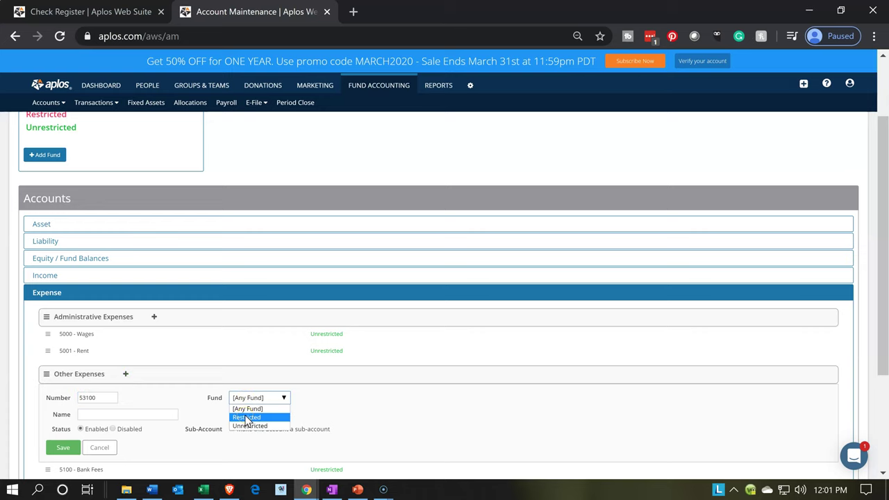
left_click(254, 425)
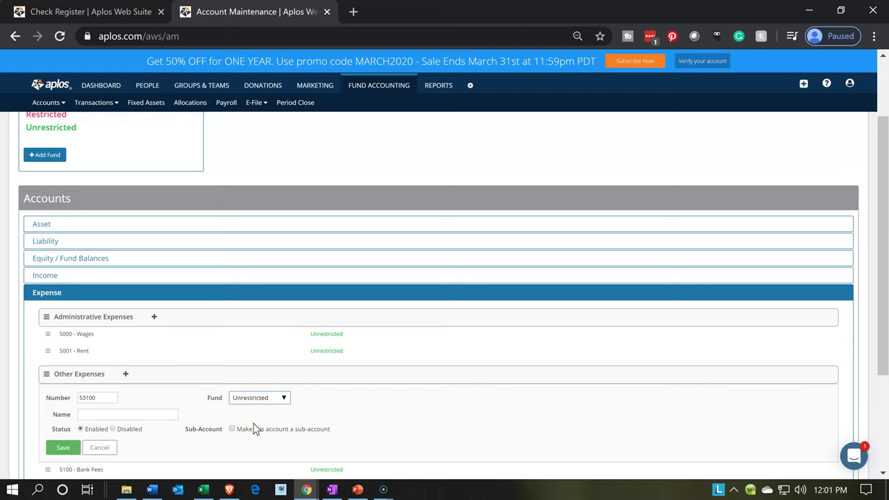
Name the new expense account Telephone and save it as enabled
key("Tab")
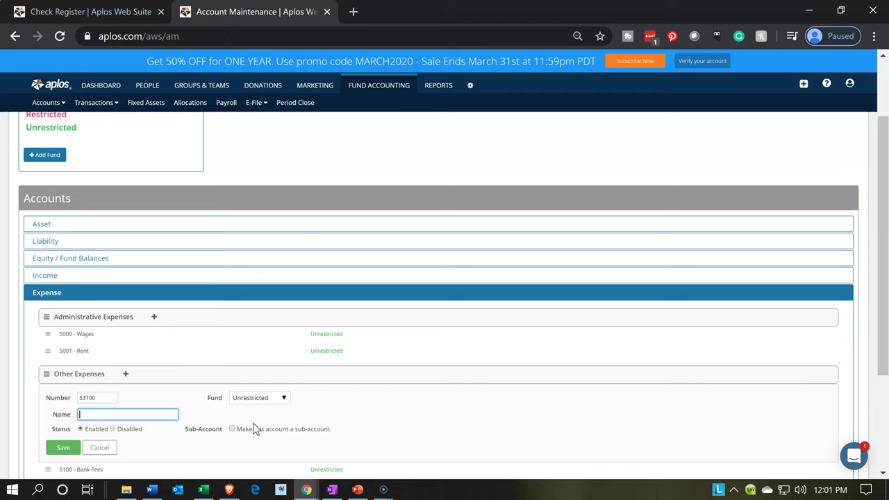
type("Tl")
type("elephn")
key("BackSpace")
type("one")
key("Tab")
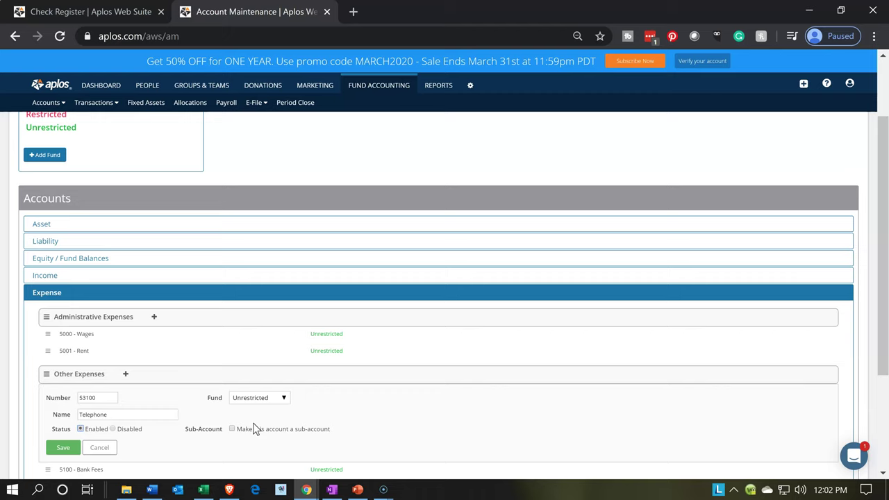
left_click(144, 405)
left_click(64, 449)
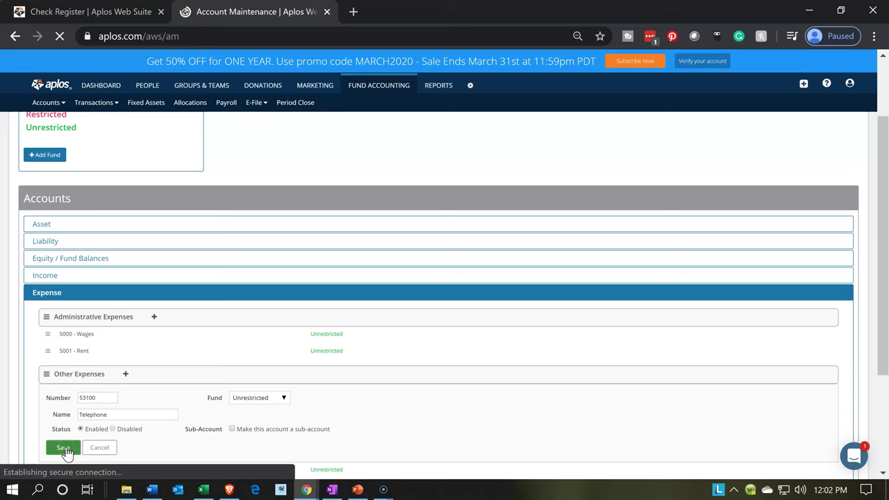
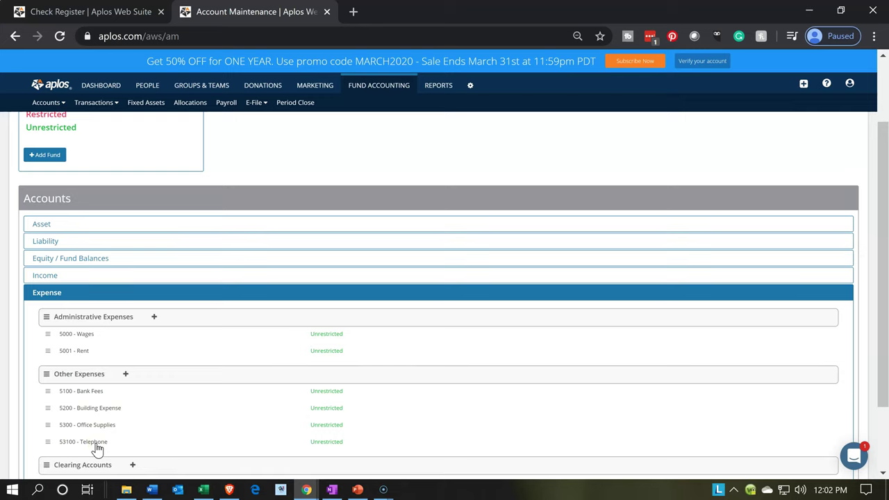
Change the Telephone account's number to 5320 and save the account
left_click(98, 448)
scroll(96, 448, "down", 1)
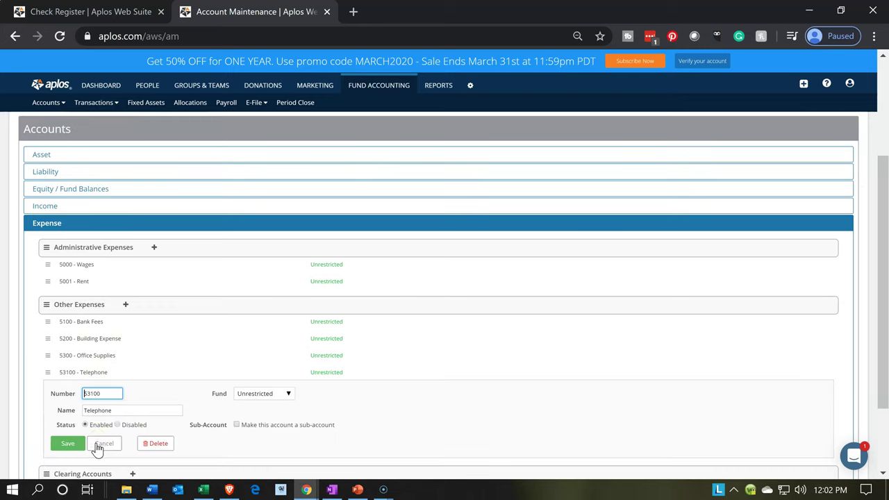
key("BackSpace")
key("BackSpace")
key("BackSpace")
type("20")
left_click(66, 442)
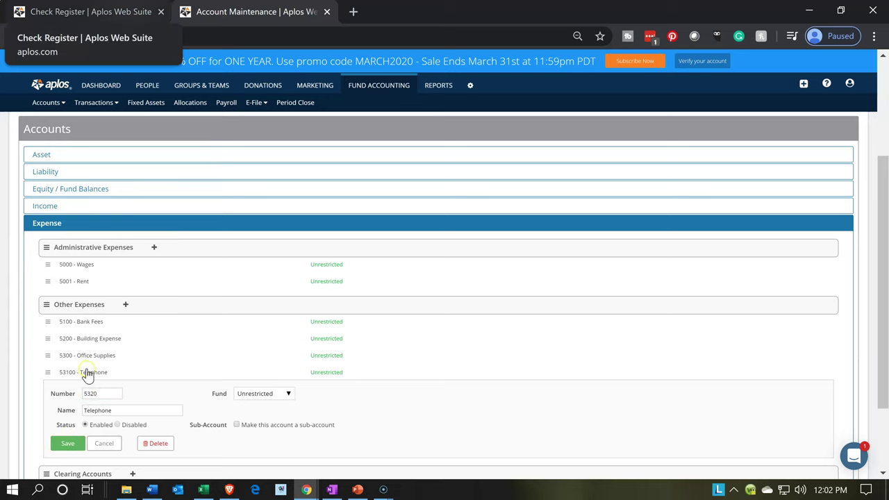
left_click(67, 445)
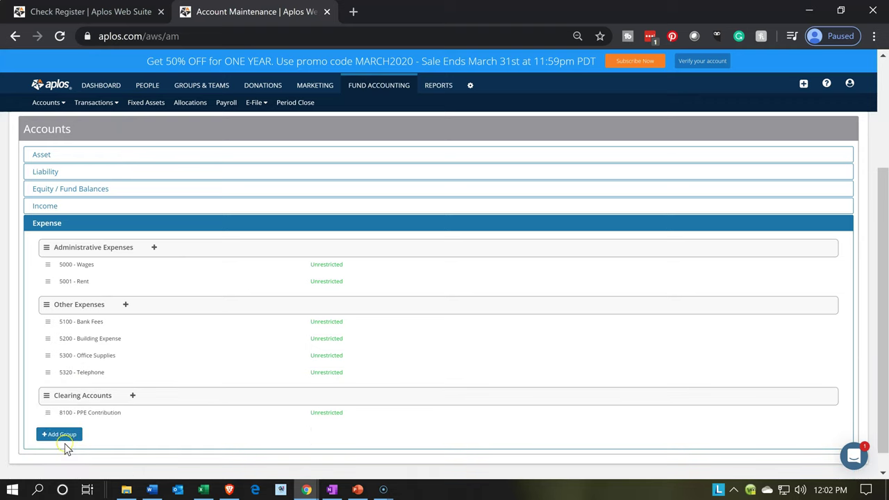
Return to the pending Verizon payment, assign it to 5320 - Telephone in the 3100 - Unrestricted fund, and submit it
left_click(124, 14)
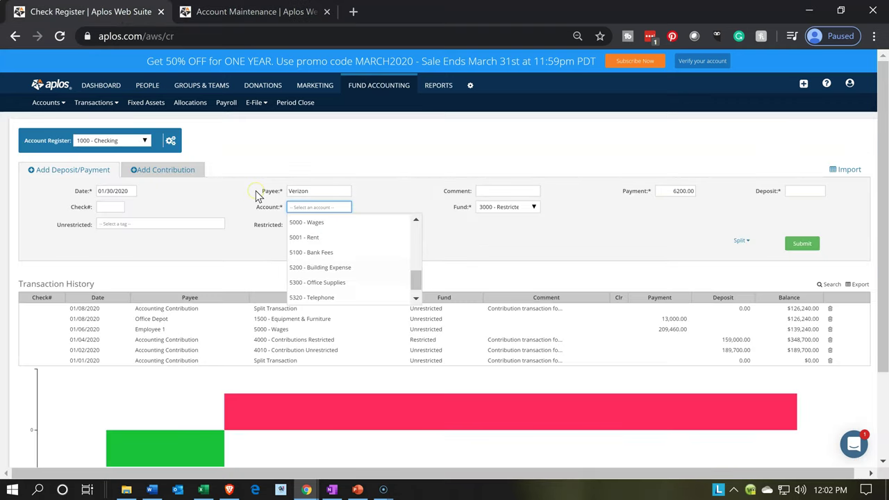
type("5320")
key("Tab")
left_click(492, 209)
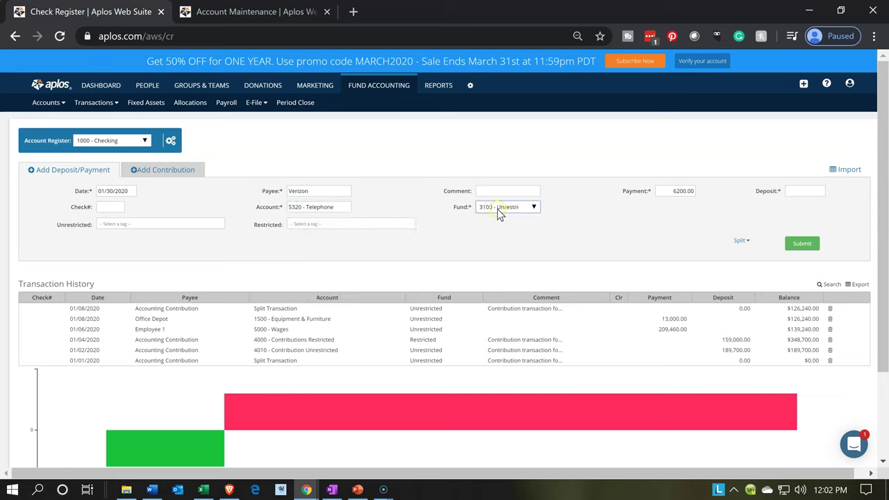
key("Tab")
left_click(802, 246)
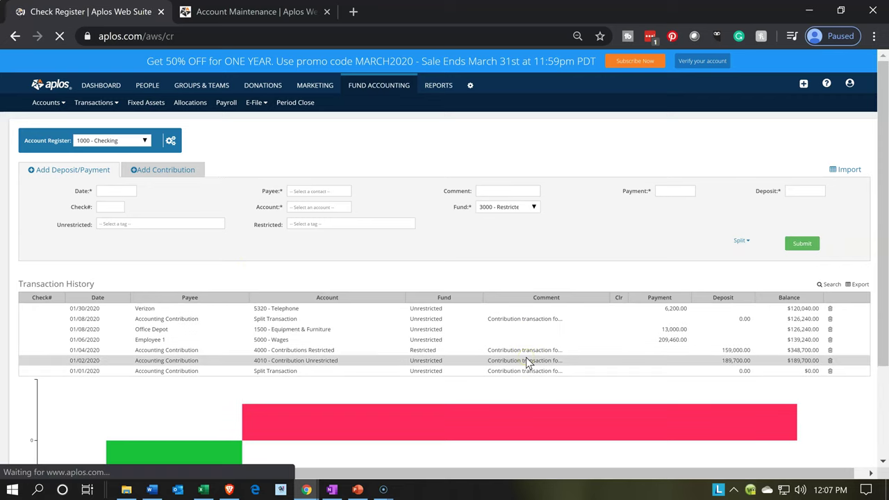
Open the Verizon transaction's details in the register and open the Balance Sheet by Fund report in a duplicated browser tab
left_click(287, 311)
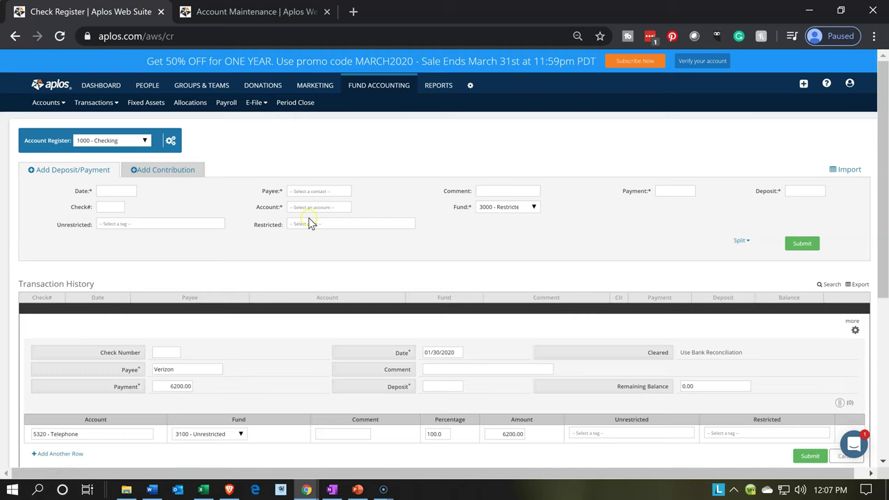
left_click(280, 15)
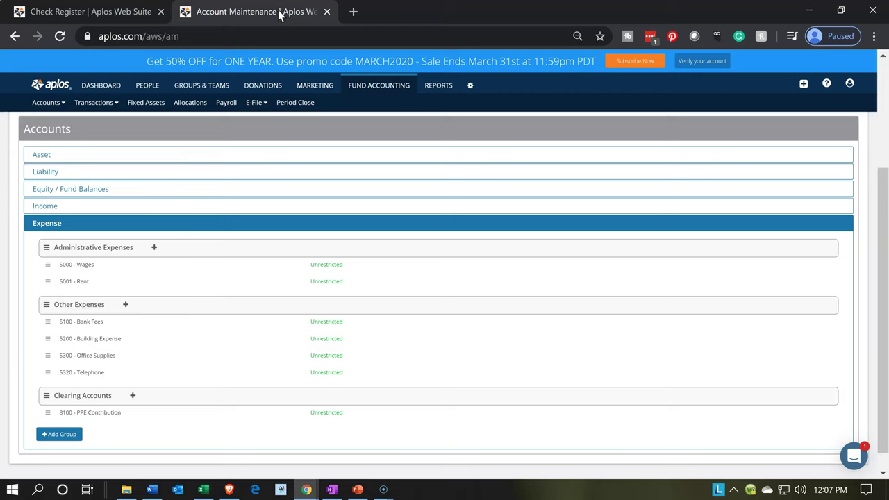
right_click(299, 9)
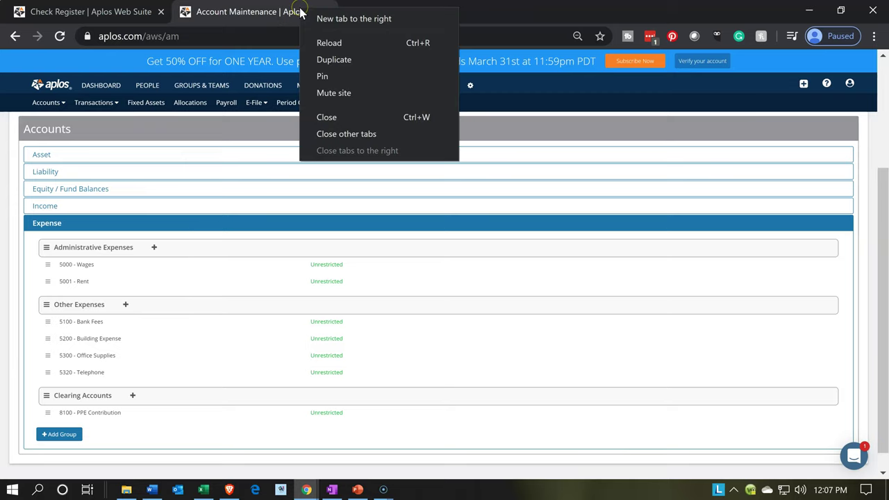
left_click(314, 60)
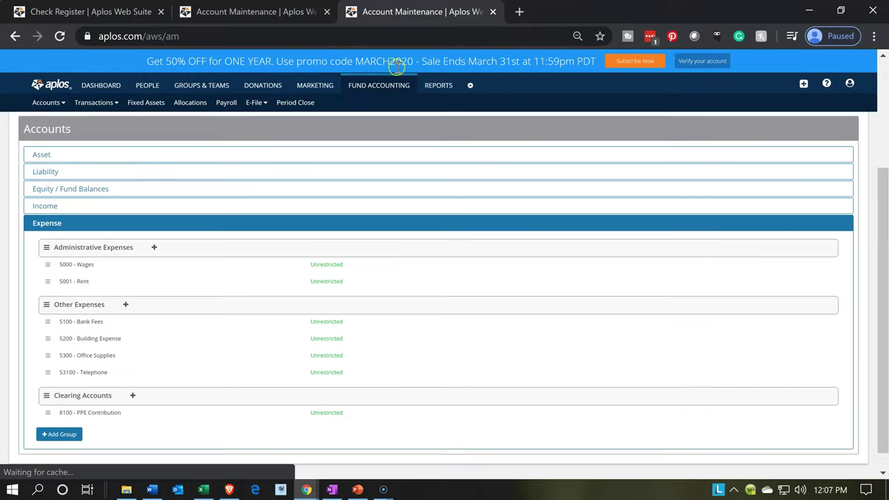
left_click(429, 91)
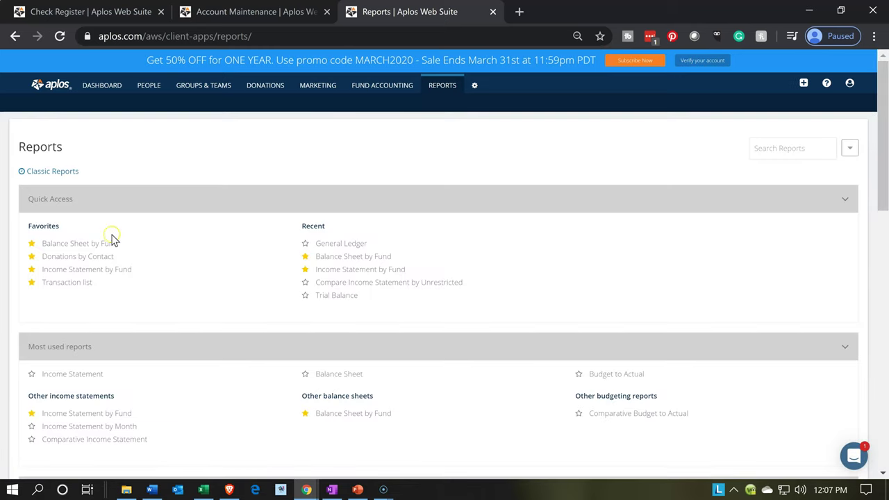
left_click(113, 241)
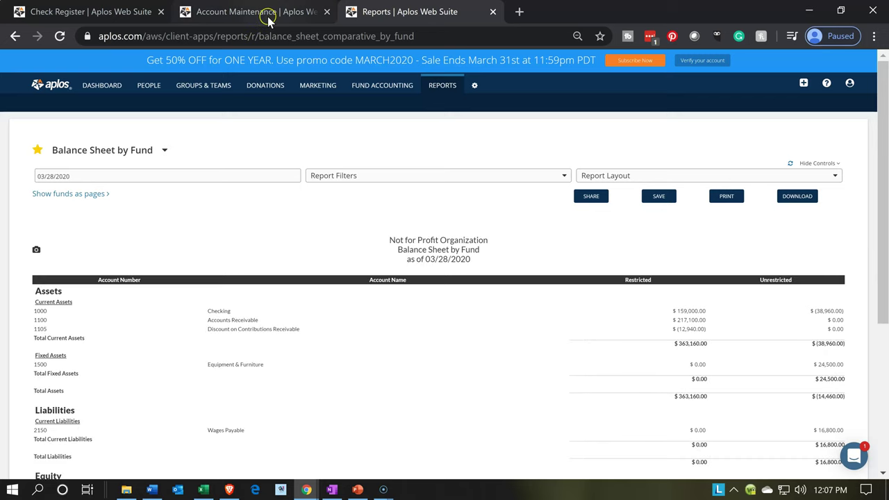
Duplicate the Account Maintenance page again and open the Income Statement by Fund report in the new tab
left_click(270, 17)
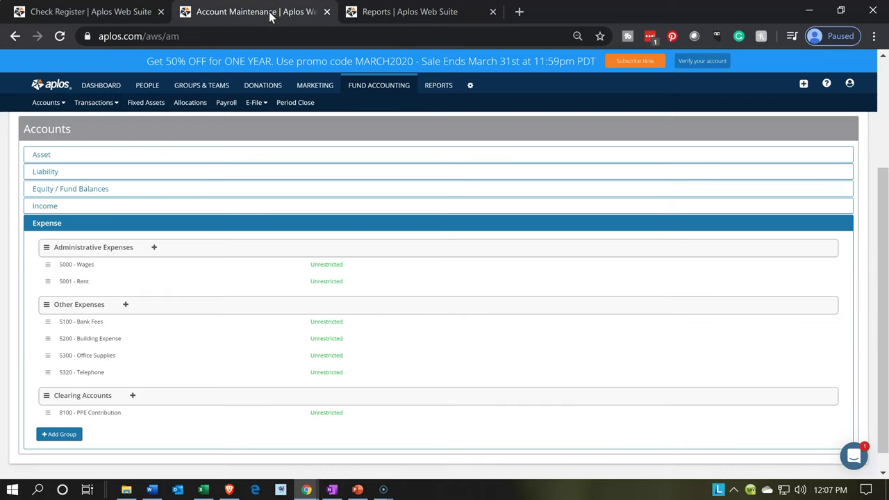
right_click(270, 17)
left_click(293, 63)
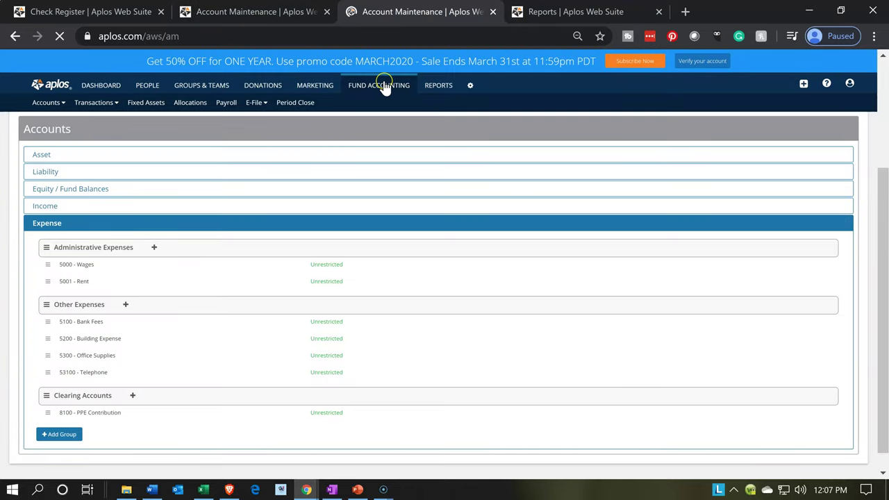
left_click(439, 83)
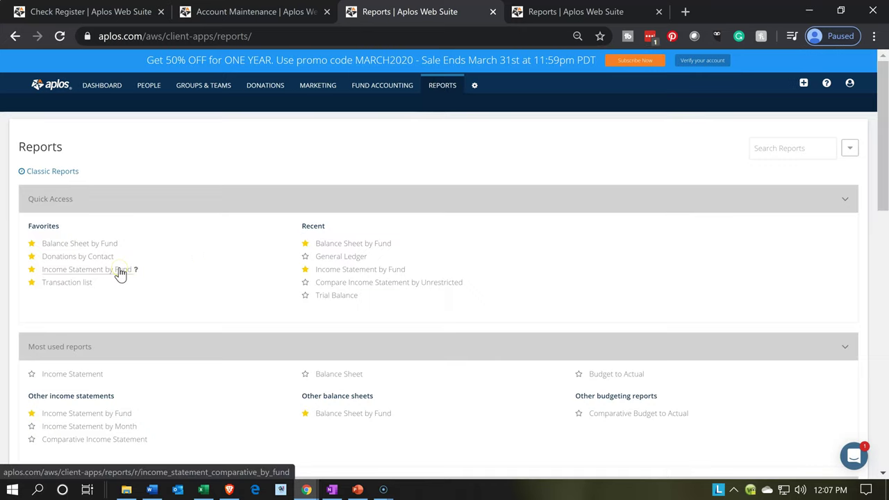
left_click(120, 270)
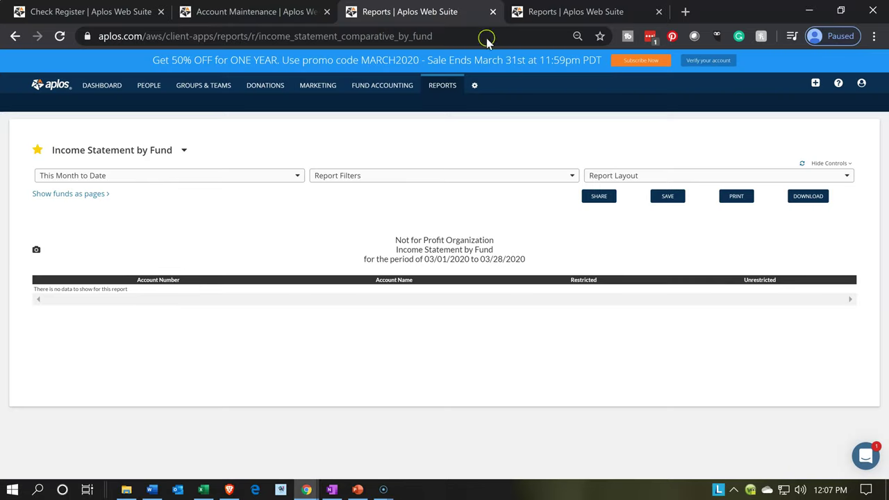
Set the Balance Sheet by Fund report's date to 01/31/2020
left_click(541, 12)
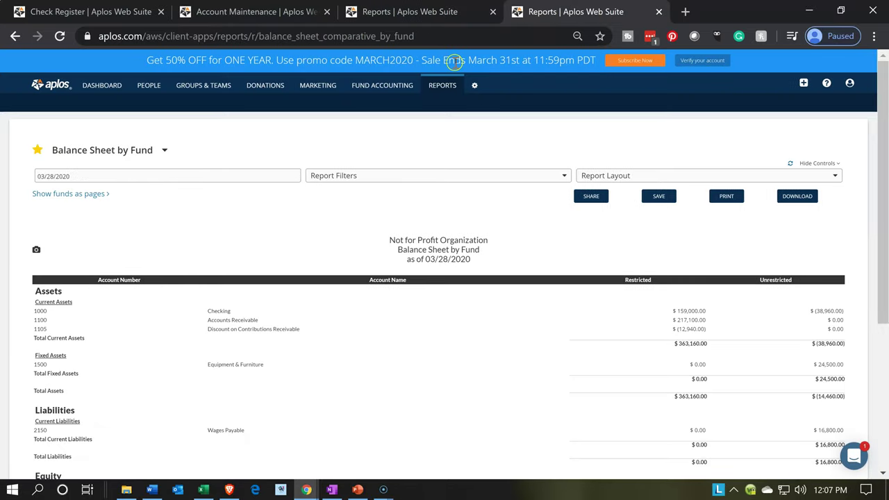
left_click(194, 176)
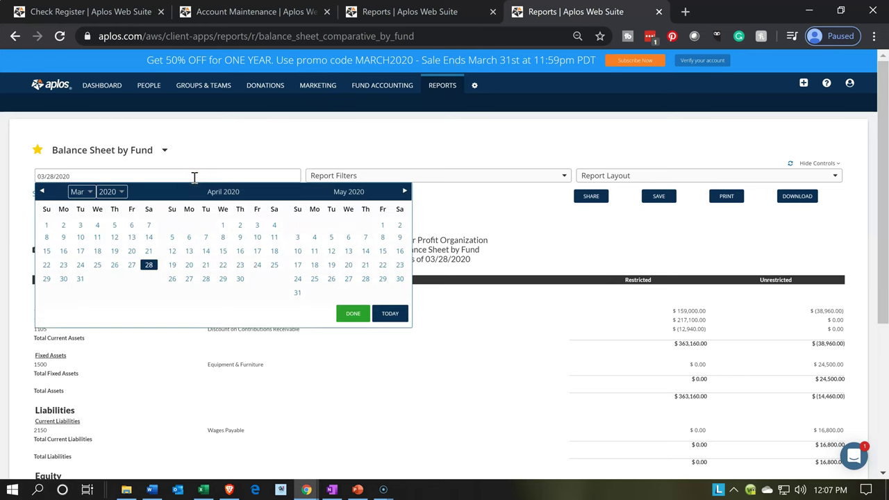
left_click(41, 191)
left_click(41, 192)
left_click(41, 192)
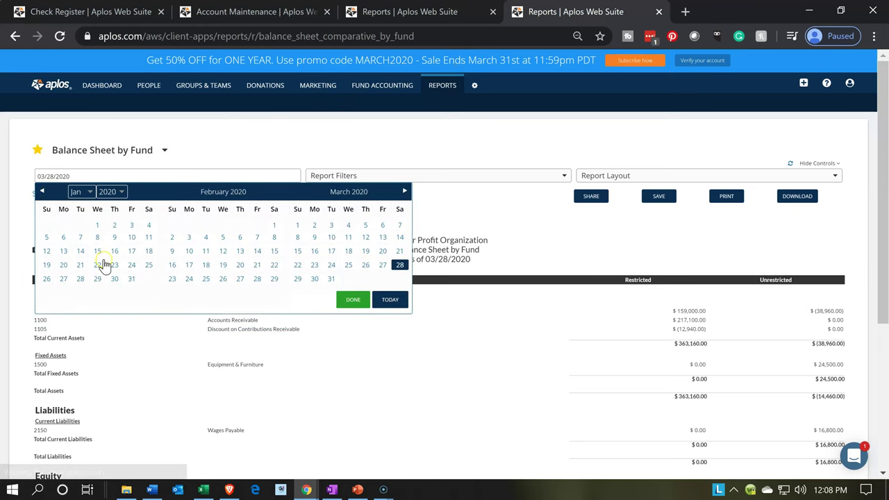
left_click(130, 279)
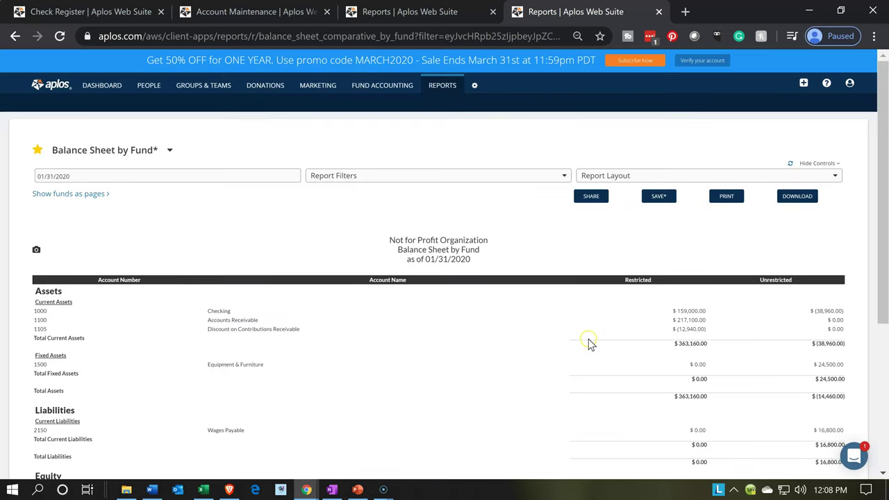
Drill into the unrestricted Checking balance, check the Verizon payment in the General Ledger detail, and return to the balance sheet
left_click(824, 314)
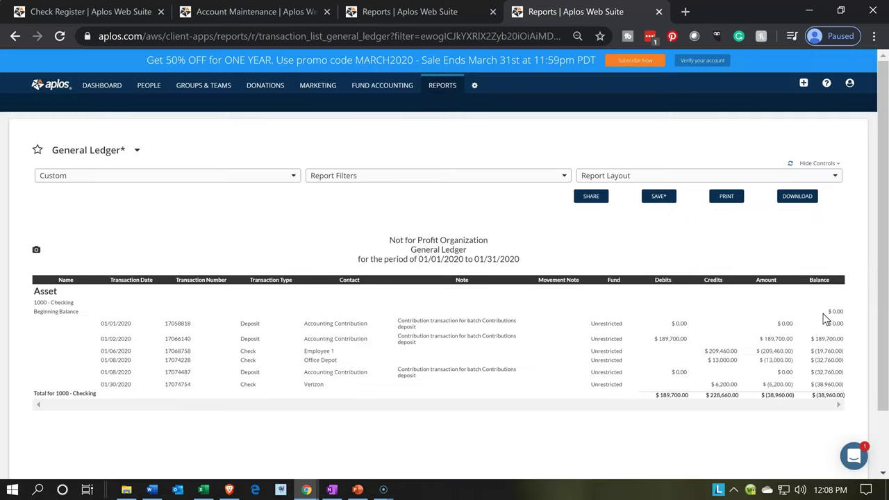
left_click(791, 310)
left_click(731, 389)
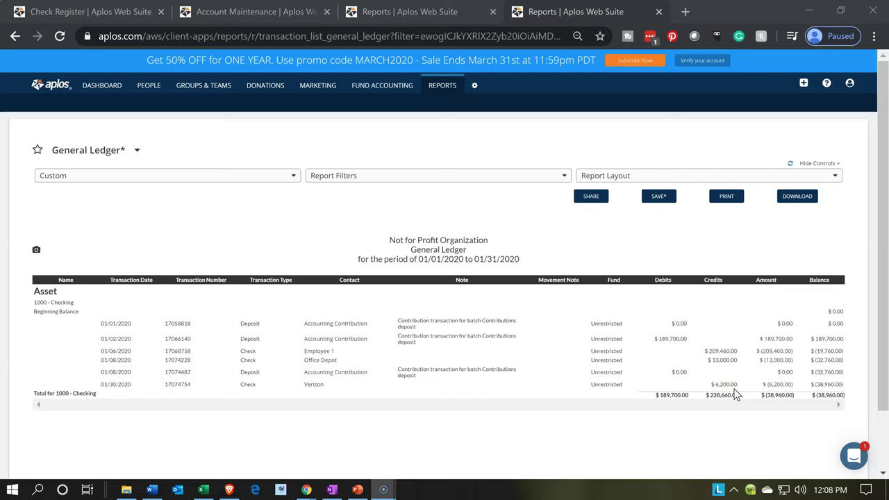
left_click(11, 36)
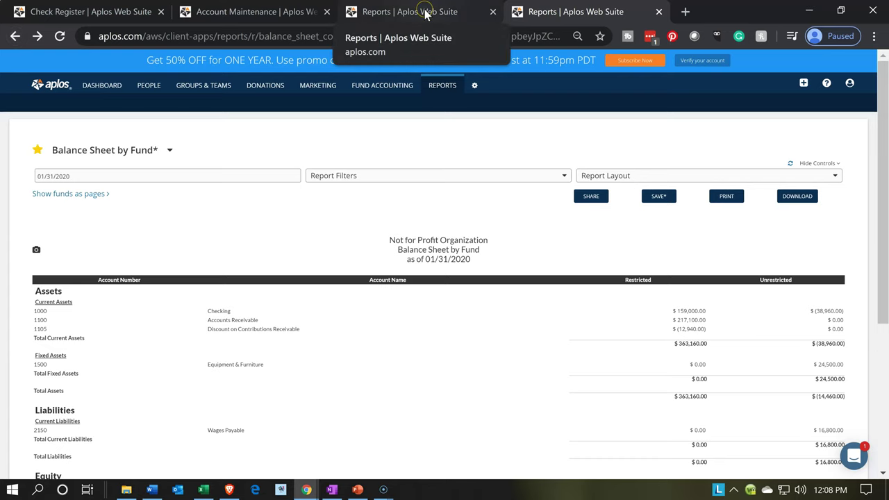
Set the Income Statement by Fund period to This Year to Date and review the unrestricted Telephone expense
left_click(426, 15)
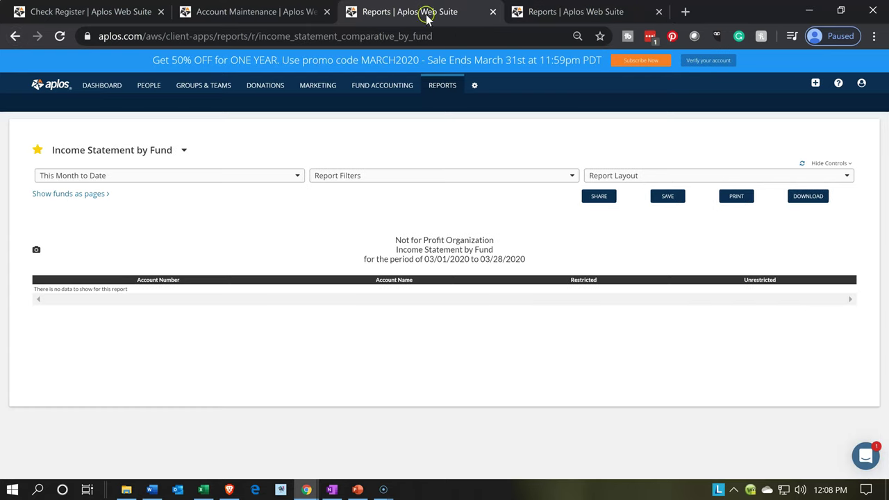
left_click(265, 180)
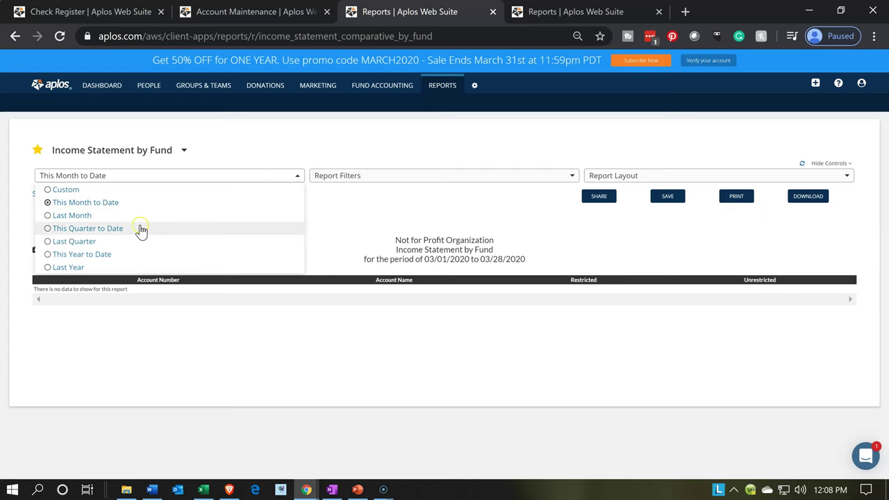
left_click(132, 259)
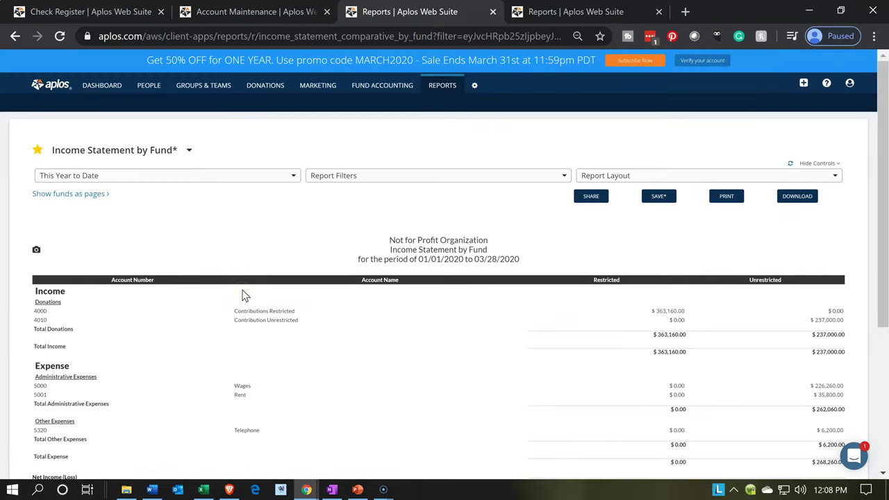
scroll(243, 295, "down", 1)
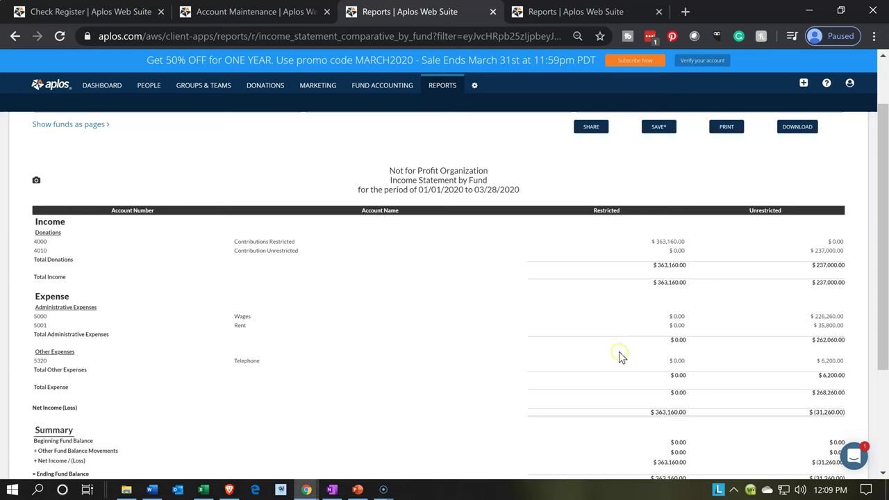
left_click(776, 350)
Switch to the Excel worksheet and fill the Printing & Postage Expense journal entry in K6:M7 with green
left_click(85, 13)
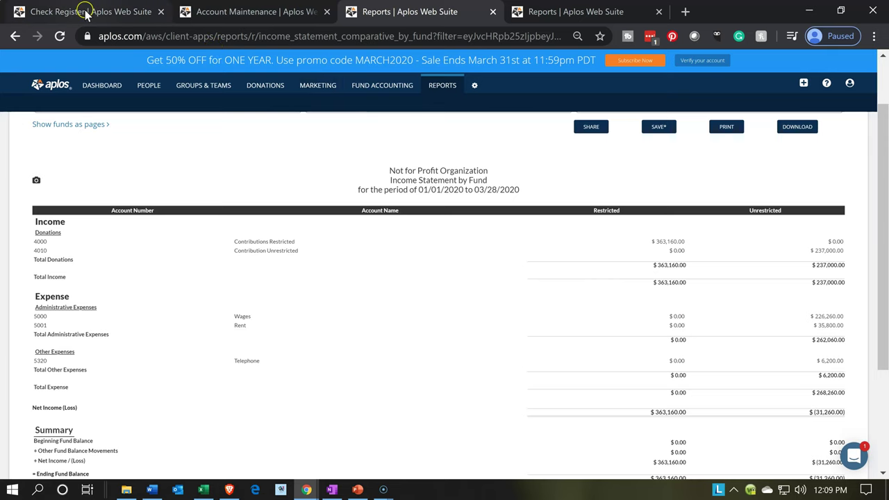
left_click(85, 13)
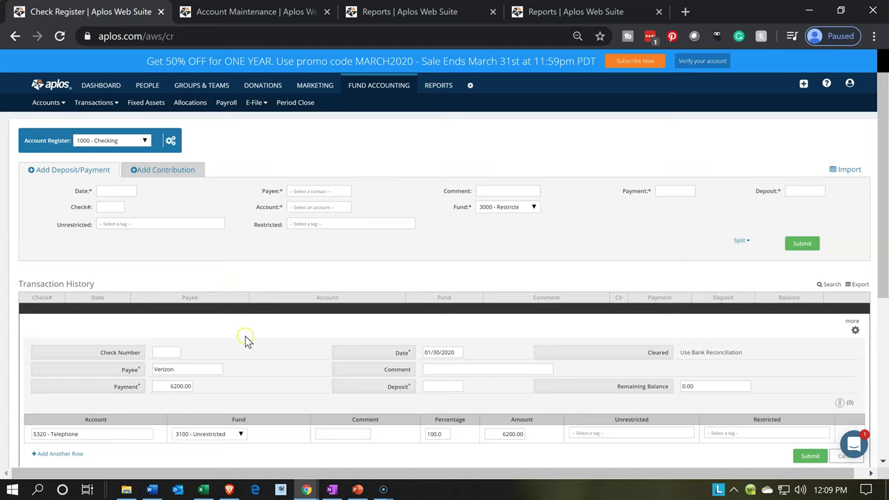
left_click(220, 459)
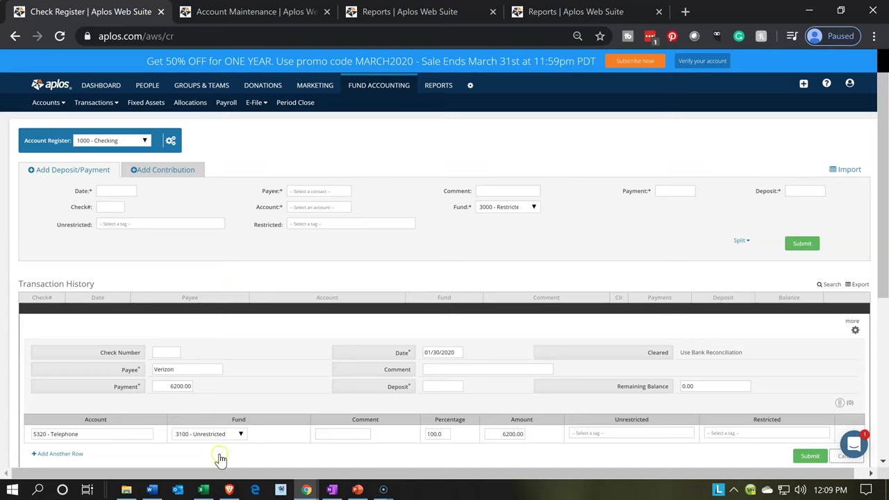
left_click(203, 490)
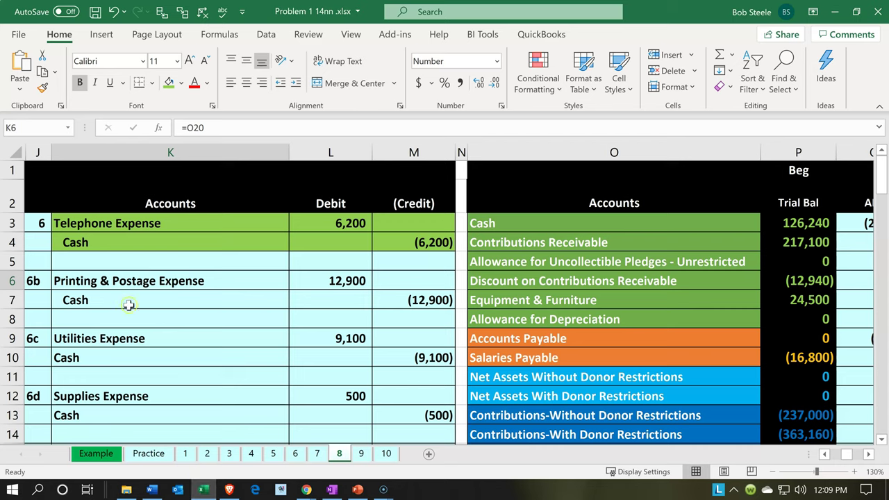
left_click(199, 282)
left_click_drag(199, 282, 430, 300)
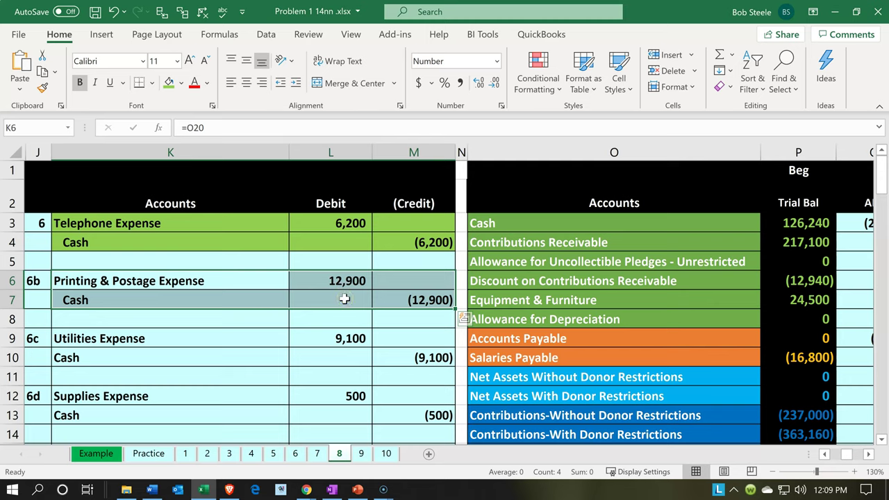
right_click(259, 282)
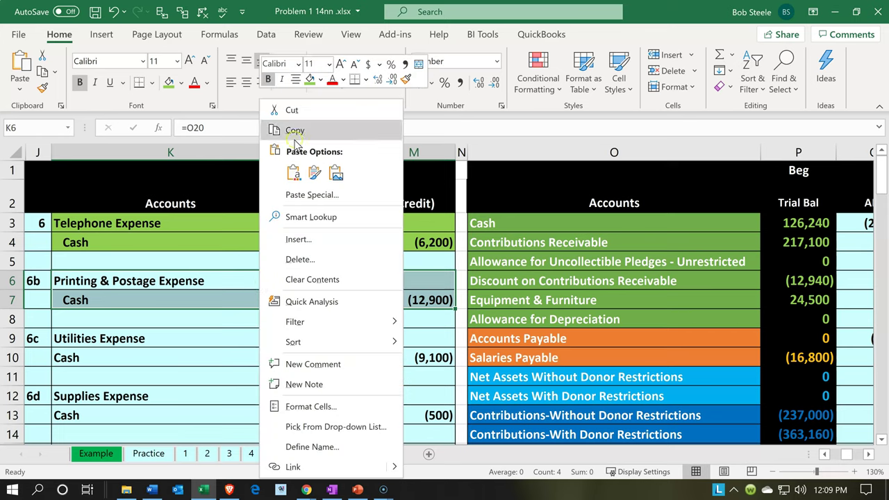
left_click(310, 81)
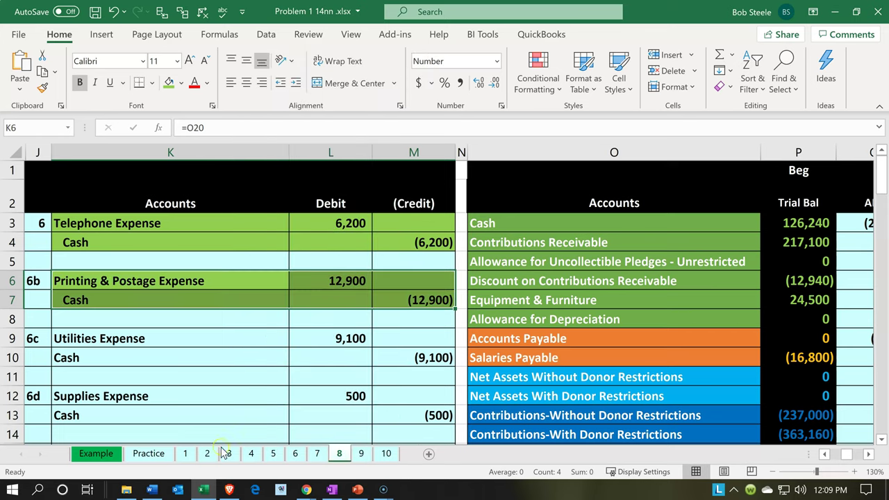
Switch to the Aplos check register and date the new payment 01/31/2020
left_click(204, 491)
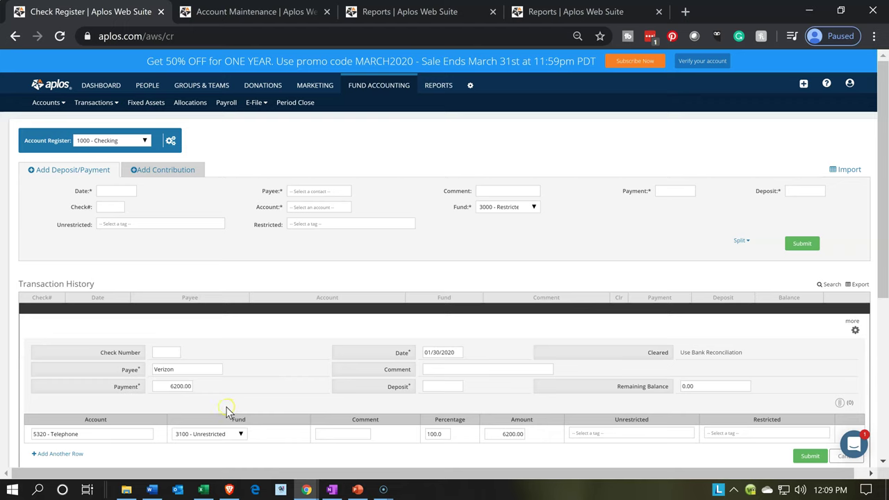
left_click(123, 192)
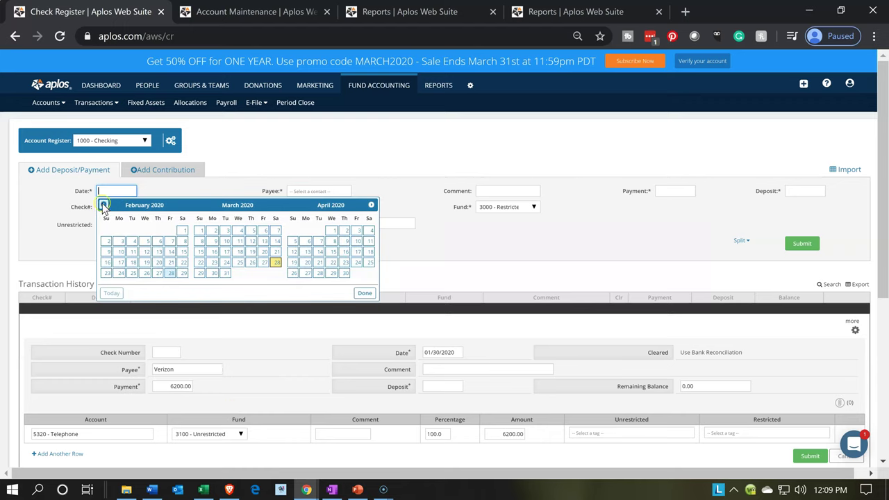
left_click(103, 205)
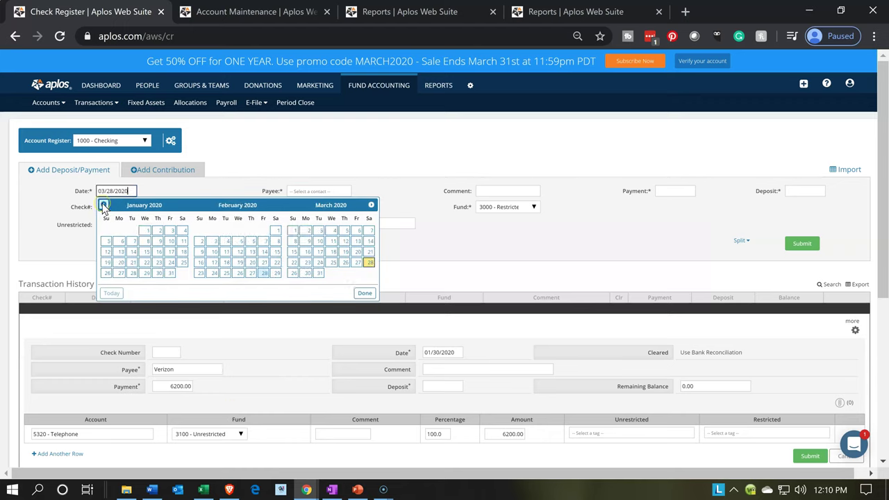
left_click(170, 275)
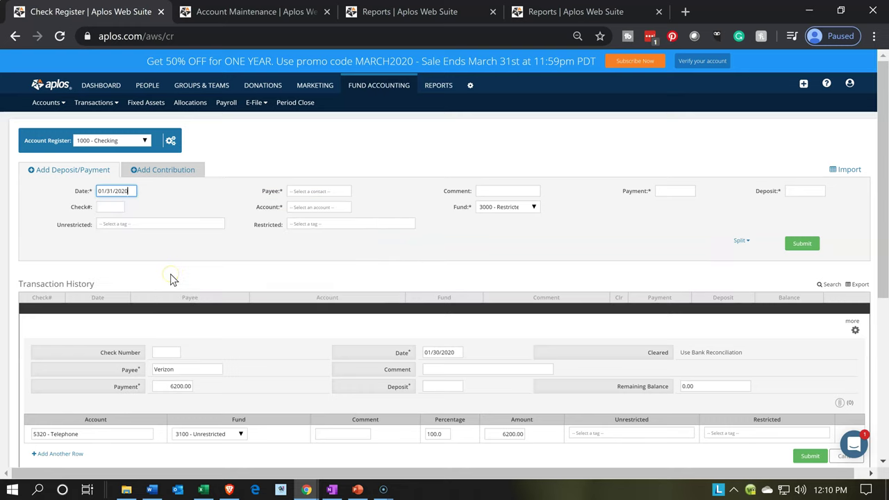
key("Tab")
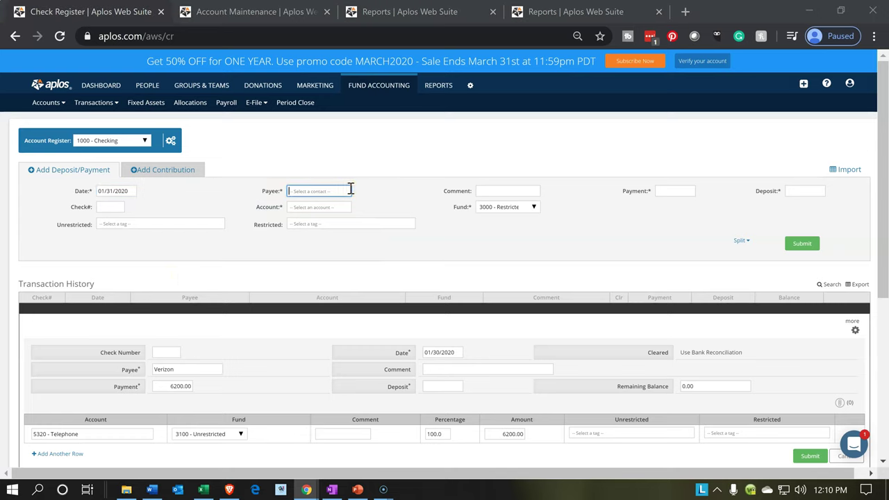
Add Post Office as a new payee and set the payment to 12900.00 from the Printing & Postage entry in the Excel worksheet
type("Post O")
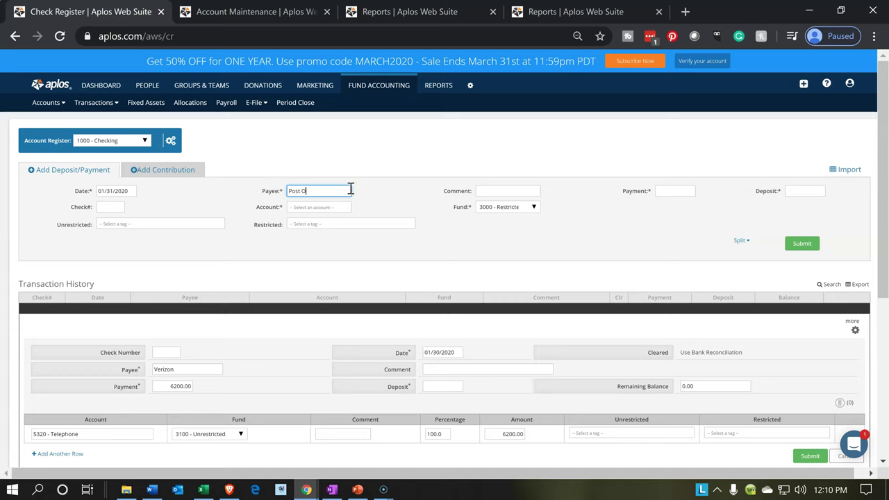
type("ffice")
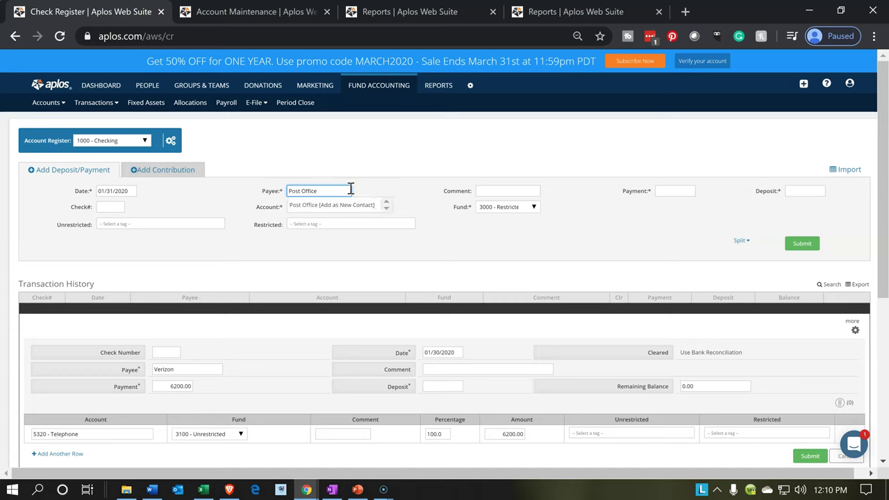
left_click(343, 207)
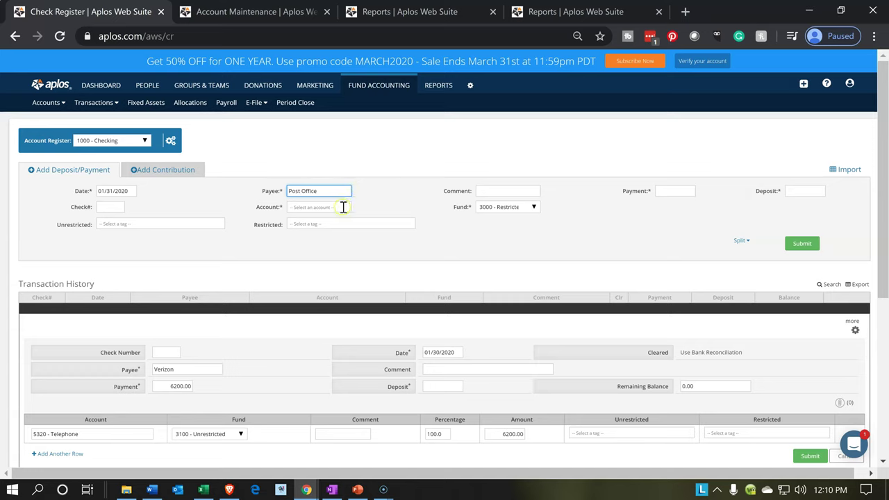
key("Tab")
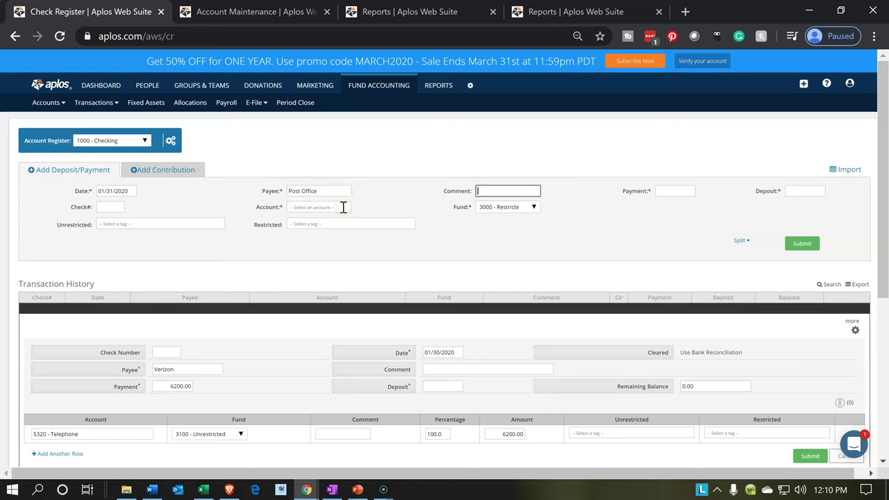
key("Tab")
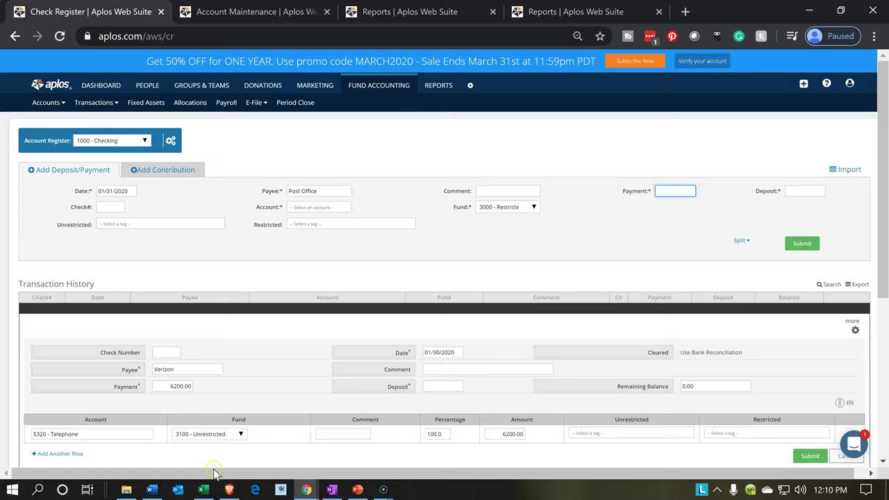
left_click(204, 490)
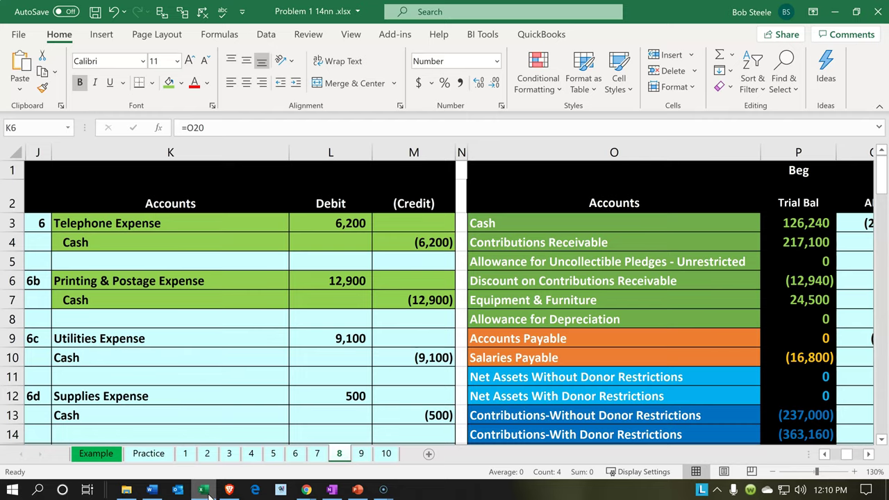
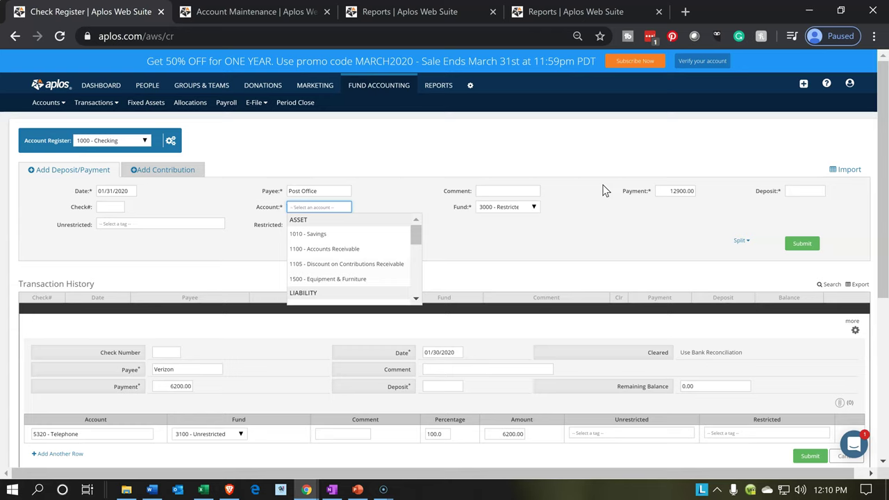
Review the existing expense accounts in Account Maintenance for one suited to printing and postage
left_click(275, 63)
left_click(264, 15)
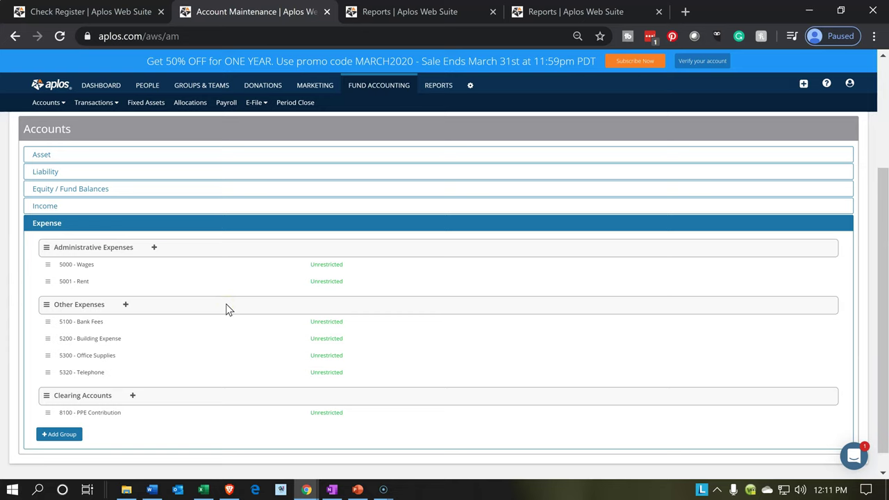
left_click(230, 259)
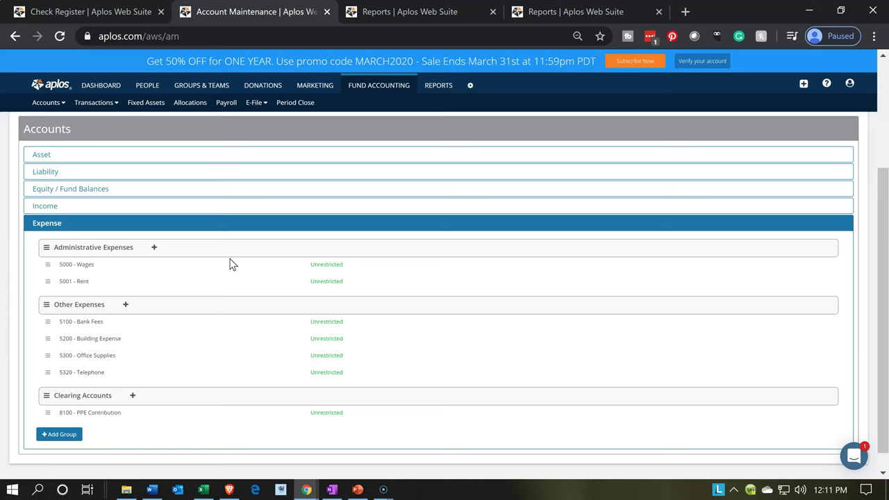
left_click(181, 337)
left_click(163, 337)
left_click(126, 354)
Switch to the Excel worksheet and copy the account name Printing & Postage Expense from the trial balance
left_click(207, 489)
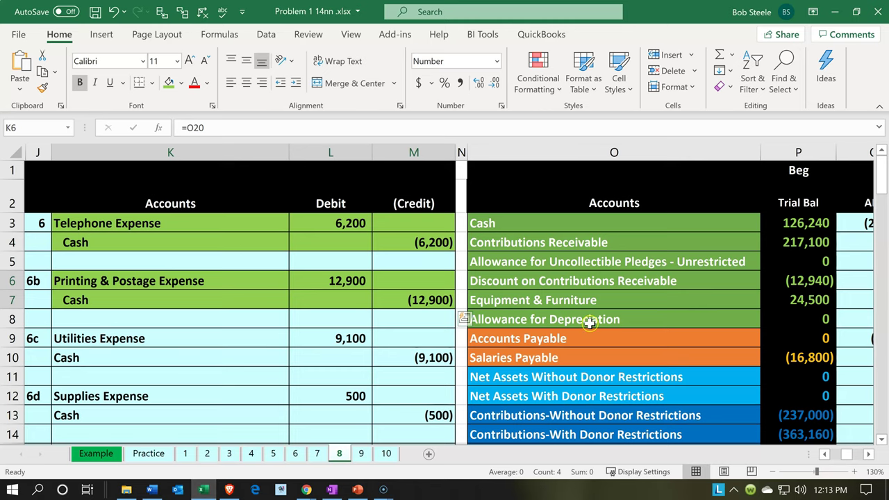
left_click(589, 322)
scroll(589, 321, "down", 2)
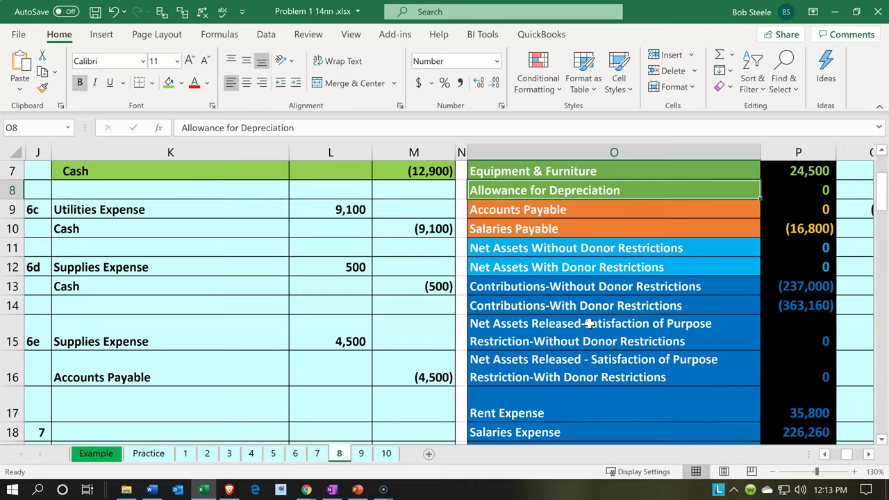
scroll(590, 324, "down", 1)
scroll(589, 323, "down", 1)
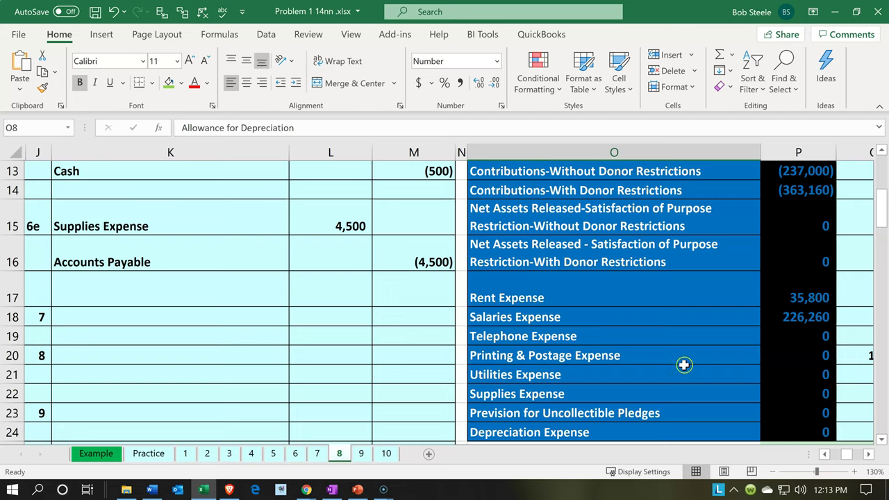
double_click(658, 354)
left_click_drag(479, 374, 450, 373)
key("ctrl+c")
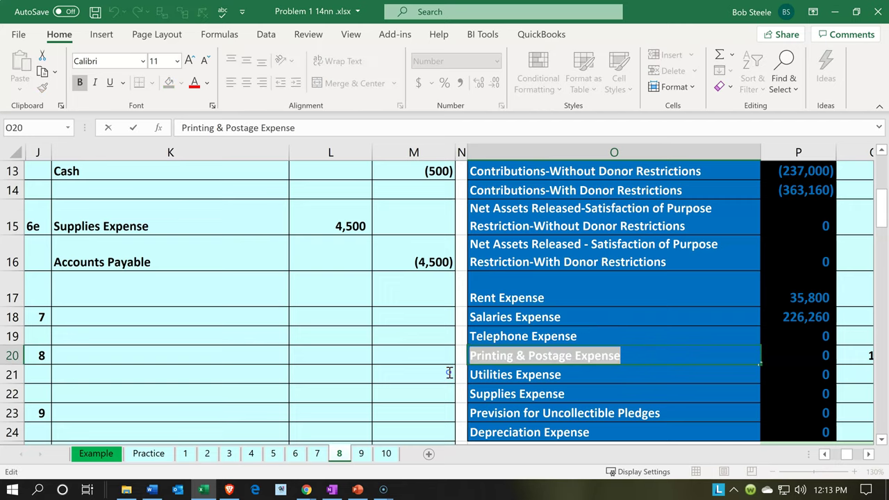
left_click(526, 334)
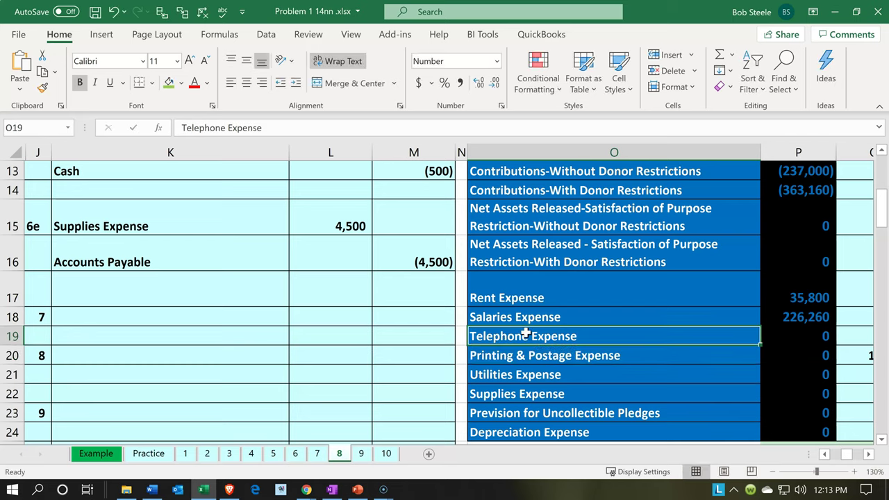
Back in Aplos, add account 5340 under Other Expenses with the Unrestricted fund and the pasted name Printing & Postage Expense
left_click(834, 12)
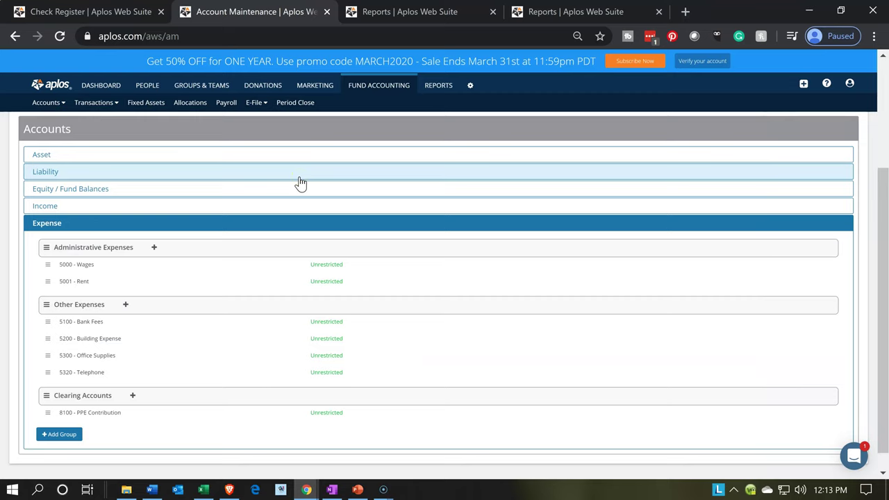
left_click(125, 306)
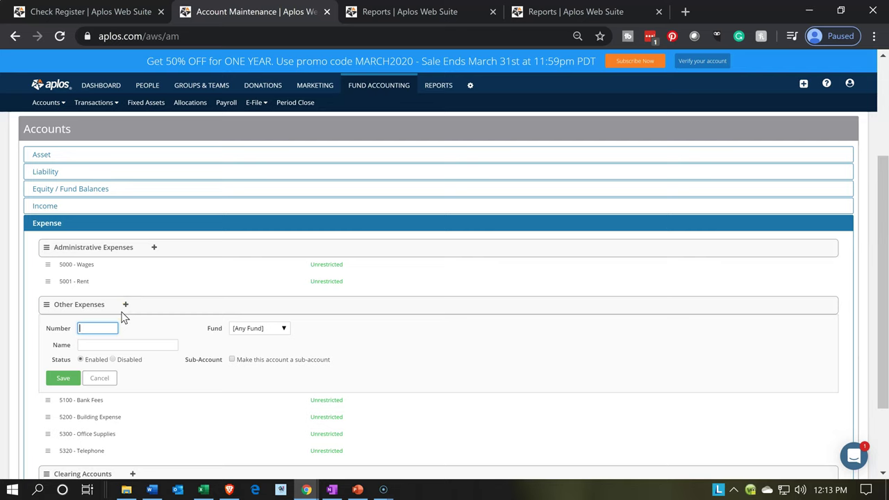
type("5340")
key("Tab")
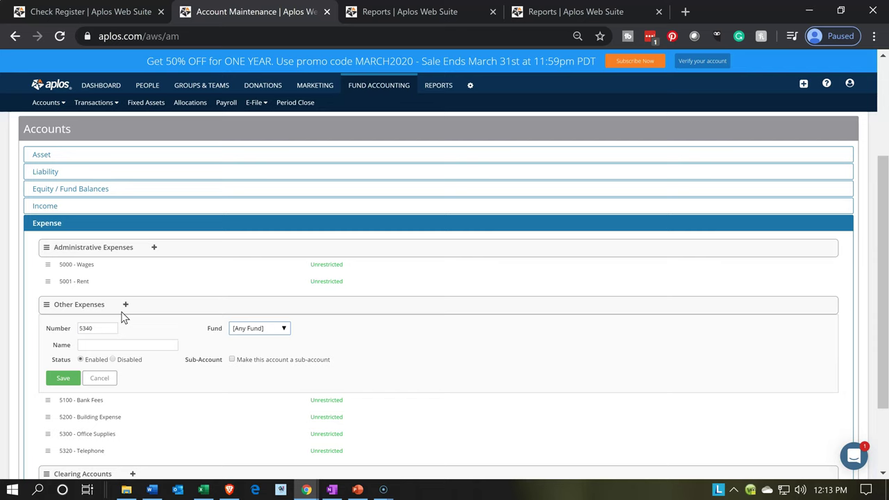
left_click(282, 333)
left_click(282, 334)
left_click(270, 356)
left_click(122, 341)
key("ctrl+v")
left_click(181, 409)
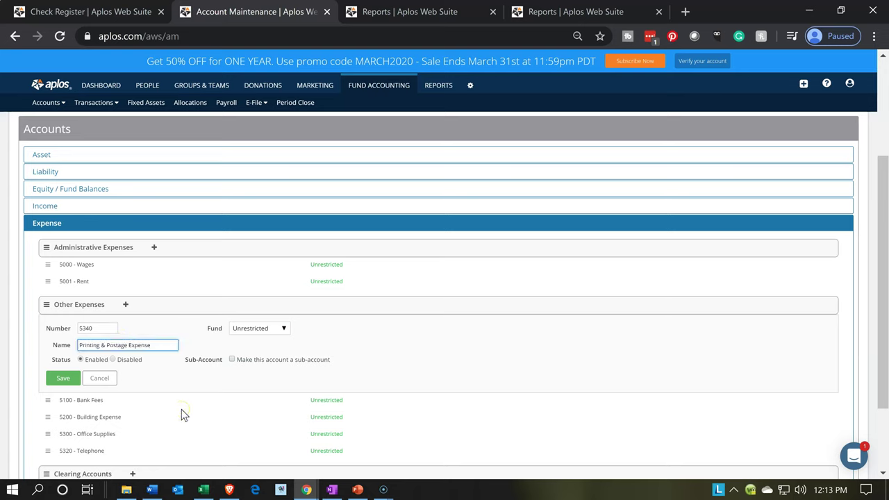
Shorten the new account's name to Printing & Postage and save the account
left_click(161, 341)
left_click(145, 377)
key("BackSpace")
key("BackSpace")
key("BackSpace")
key("BackSpace")
key("BackSpace")
key("BackSpace")
key("BackSpace")
left_click(65, 379)
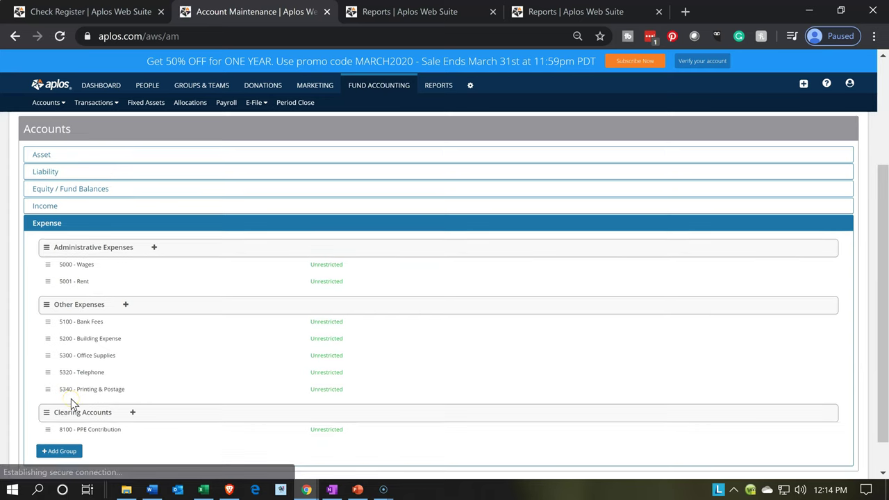
Assign account 5340 - Printing & Postage to the Post Office payment in the check register and submit it
left_click(128, 13)
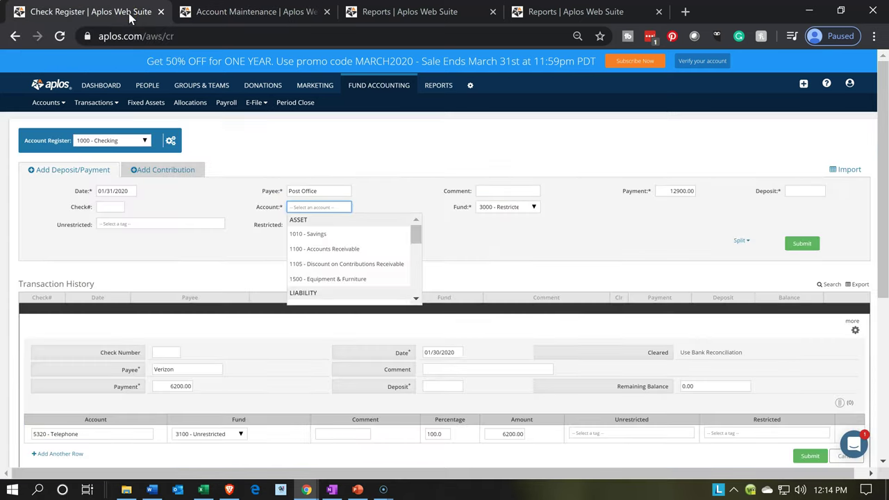
type("5340")
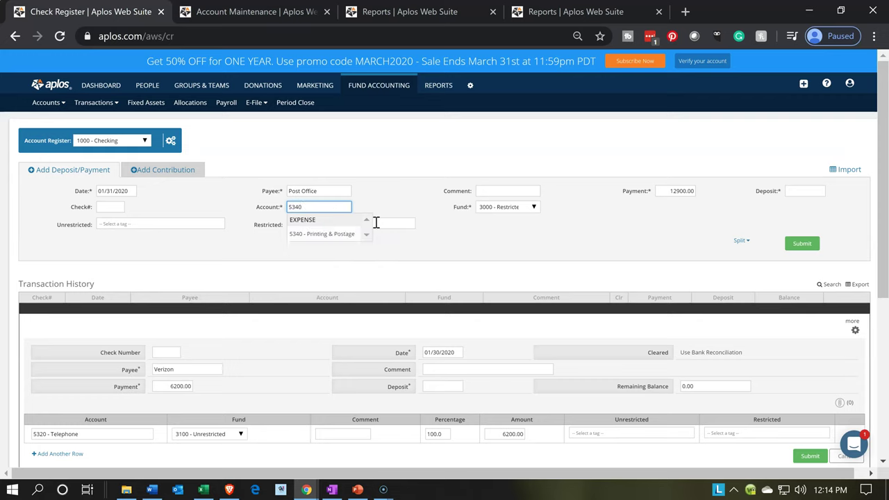
left_click(327, 238)
key("Tab")
key("Tab")
key("Tab")
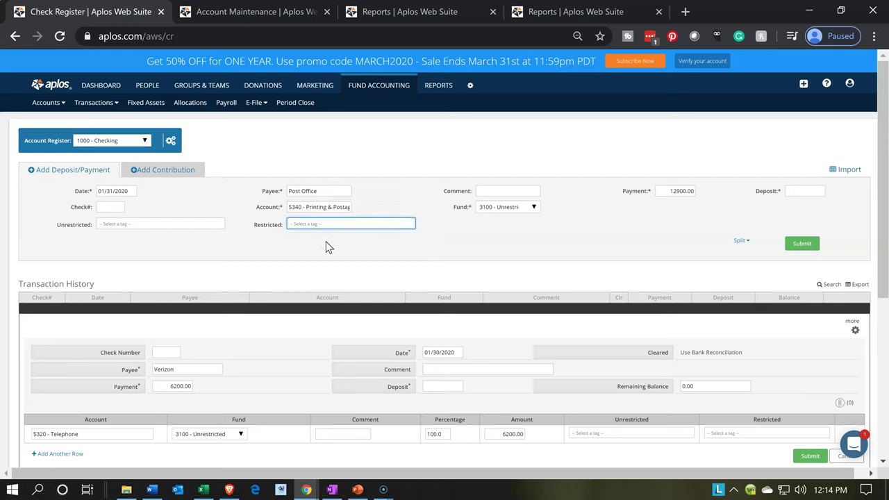
left_click(330, 245)
left_click(790, 245)
left_click(799, 245)
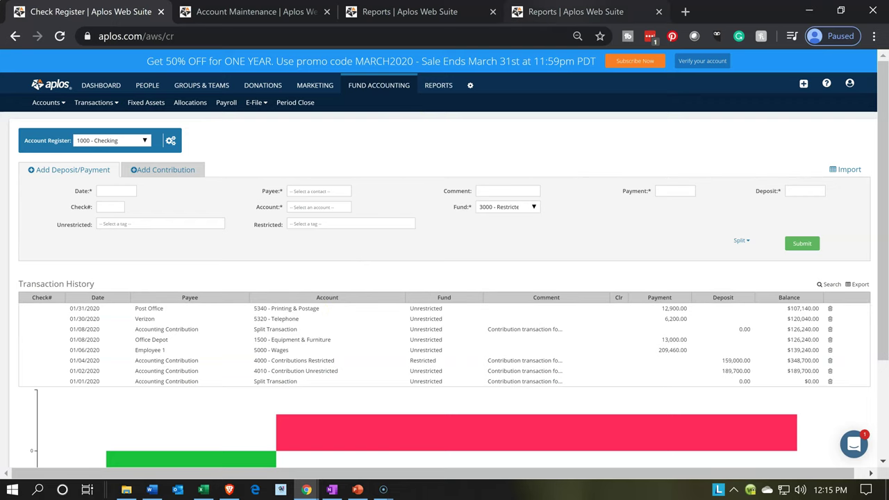
Refresh the Balance Sheet by Fund, check the unrestricted Checking balance's General Ledger detail, and return to the balance sheet
key("ctrl+4")
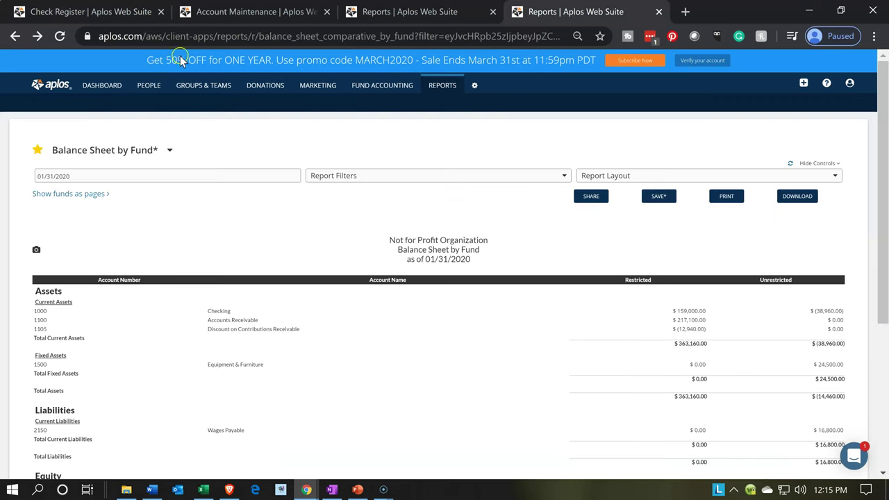
left_click(59, 39)
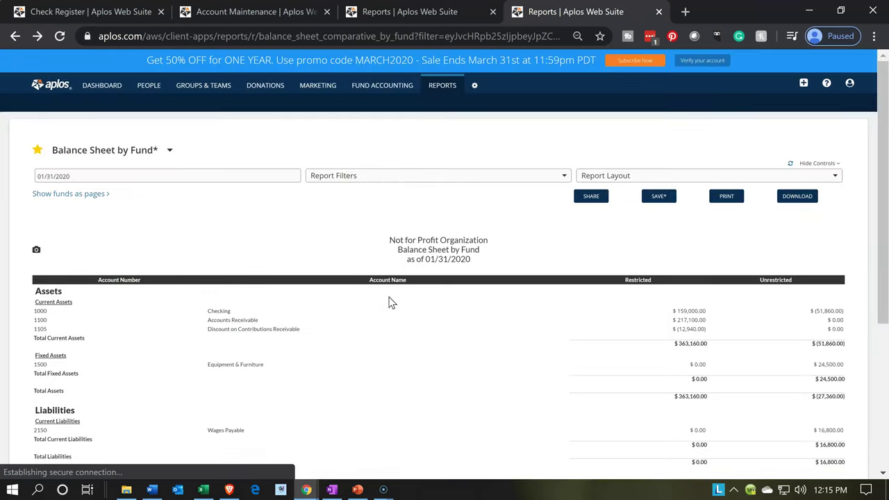
left_click(829, 317)
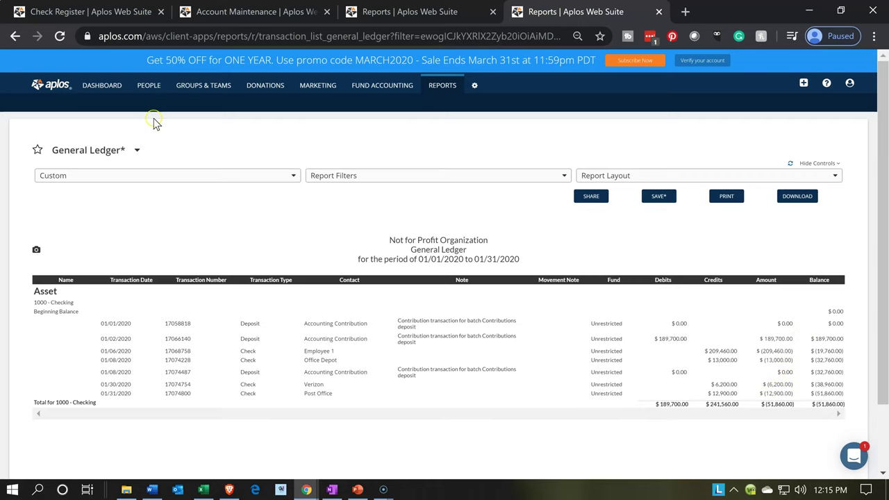
left_click(16, 37)
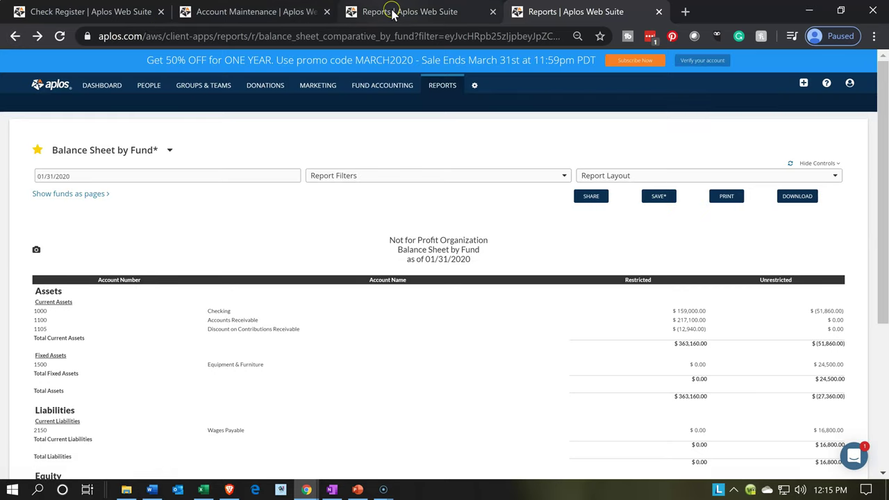
Refresh the Income Statement by Fund and drill into the unrestricted Printing & Postage amount
left_click(393, 13)
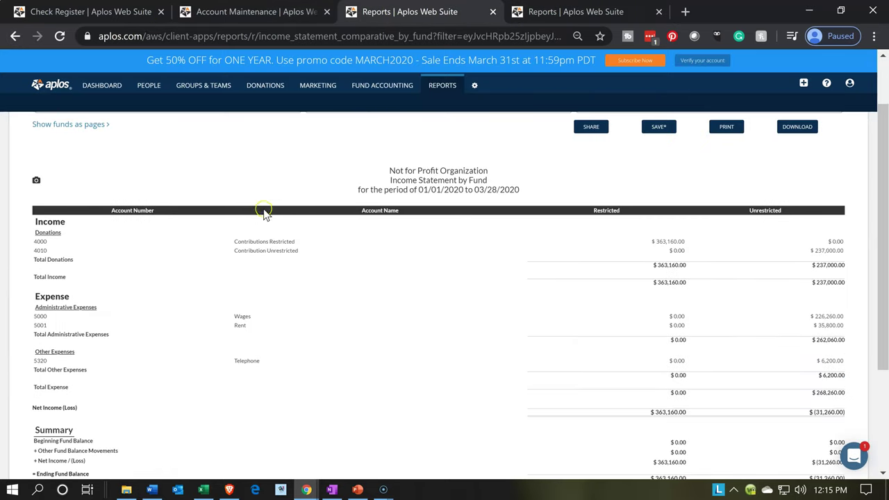
left_click(60, 38)
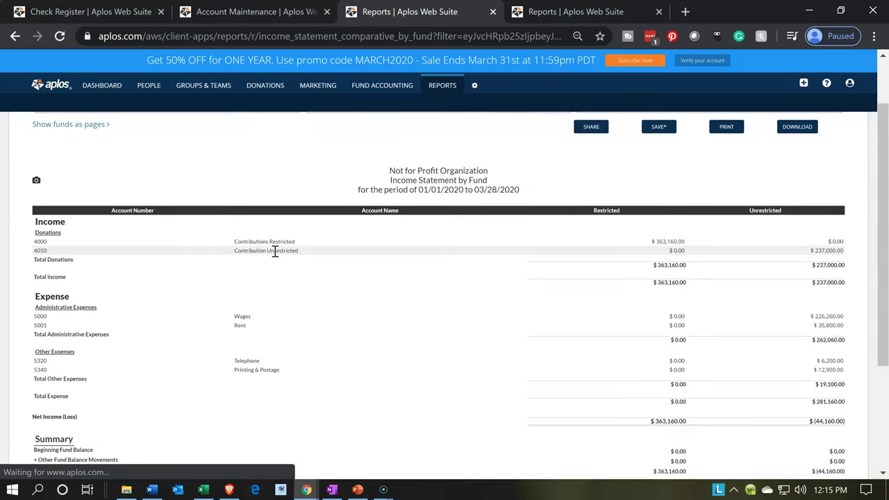
left_click(273, 288)
scroll(272, 289, "down", 1)
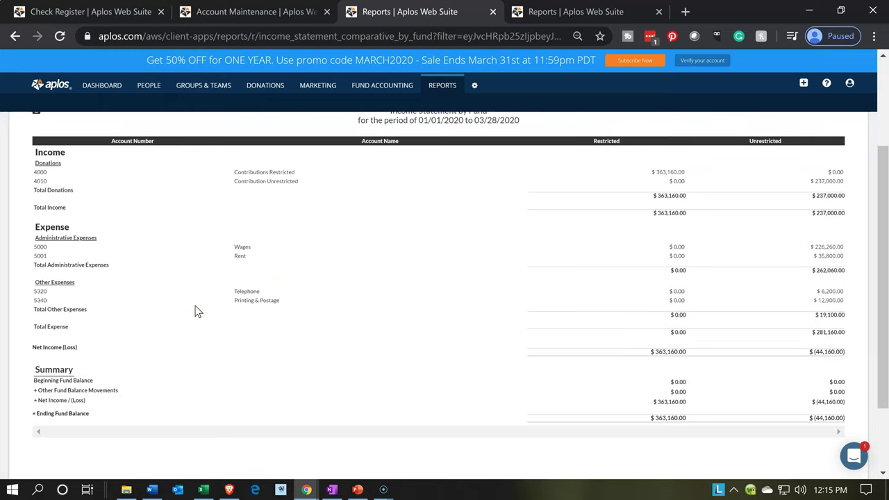
left_click(423, 309)
left_click(822, 306)
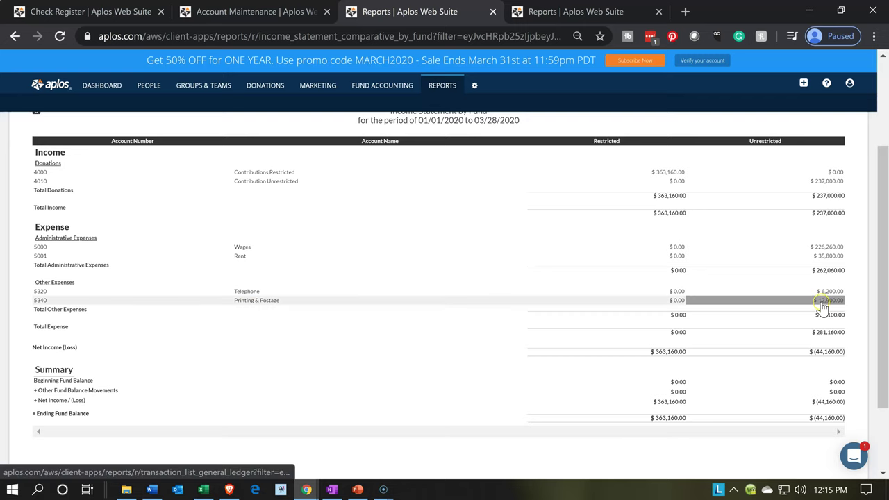